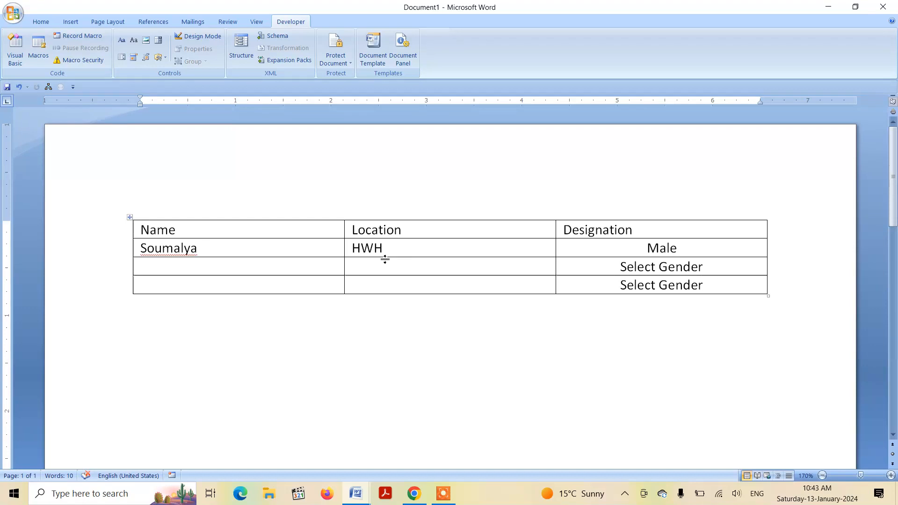
- Change the third column header of the table to Gender and centre the text across the header row
left_click_drag(641, 231, 563, 227)
type("Gender")
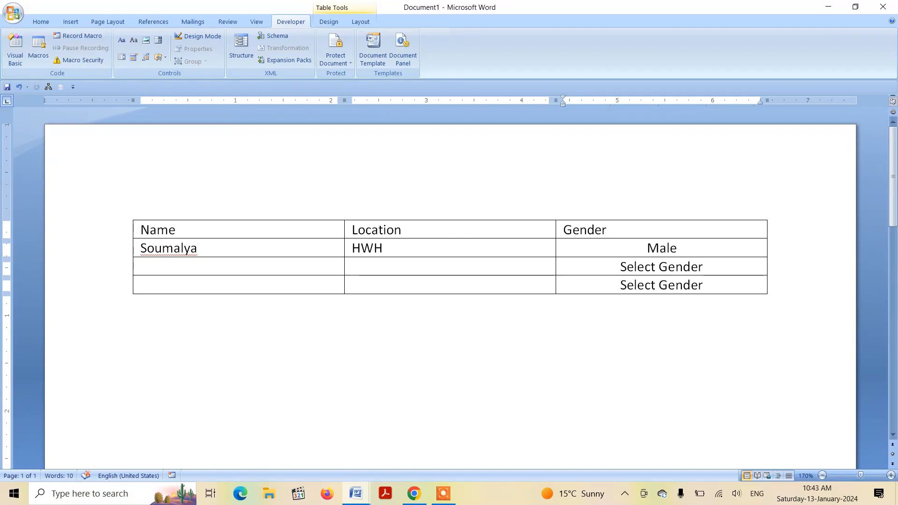
left_click(601, 326)
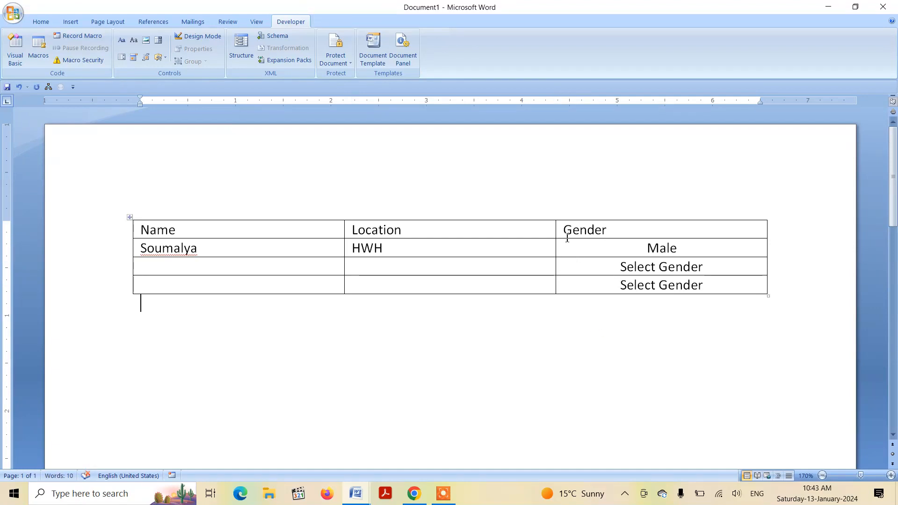
left_click_drag(565, 230, 607, 230)
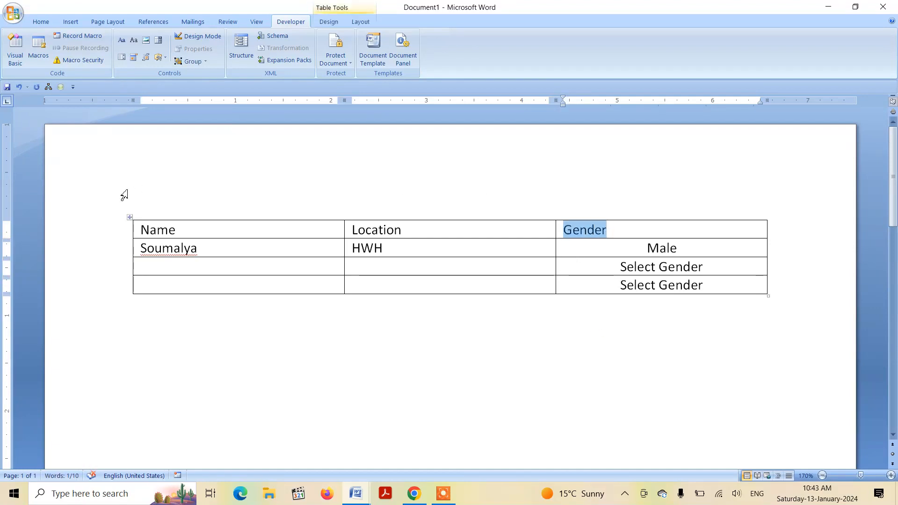
left_click_drag(143, 230, 610, 231)
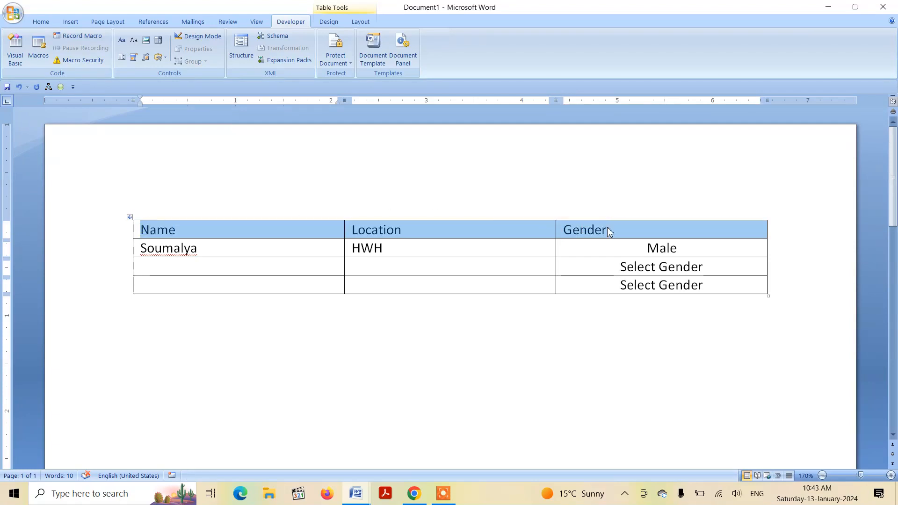
key("ctrl+e")
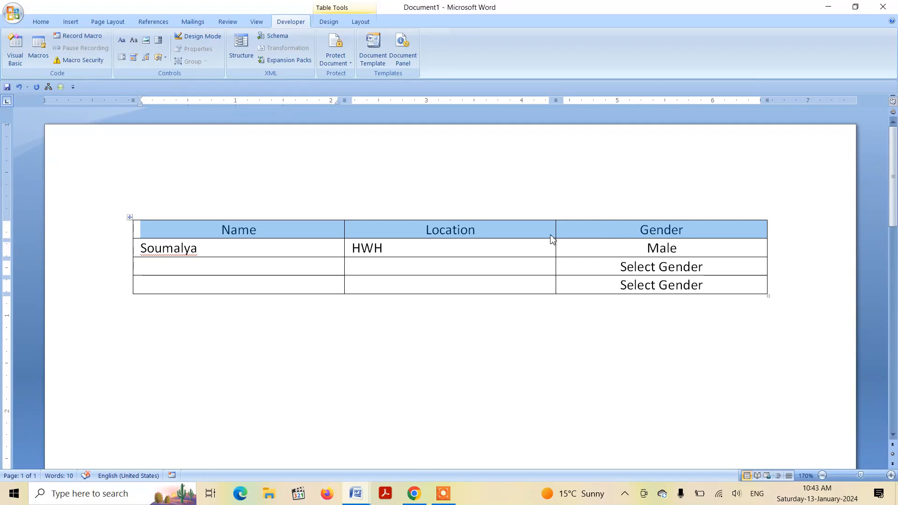
- Fill in the second record with the person's name, location SLDH and gender Female, and move to the next row's Name cell
left_click(181, 270)
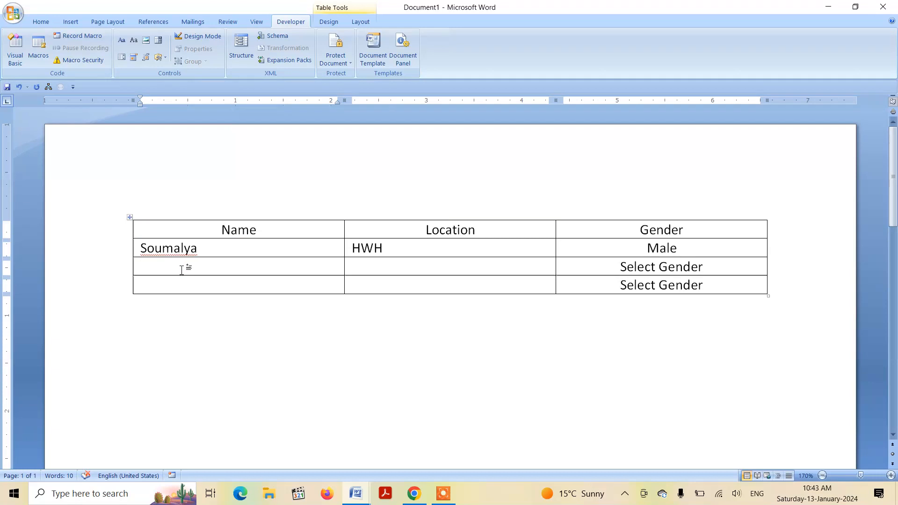
type("Sutapa")
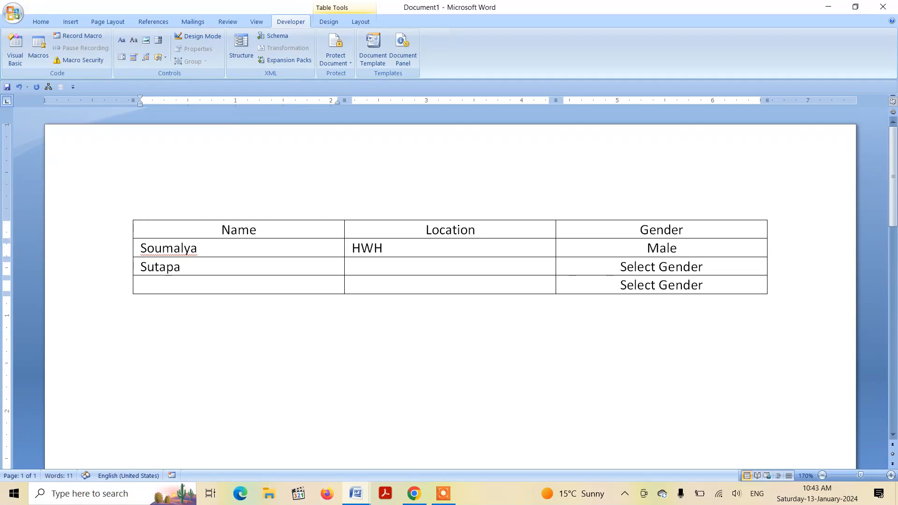
key("Tab")
type("SLDH")
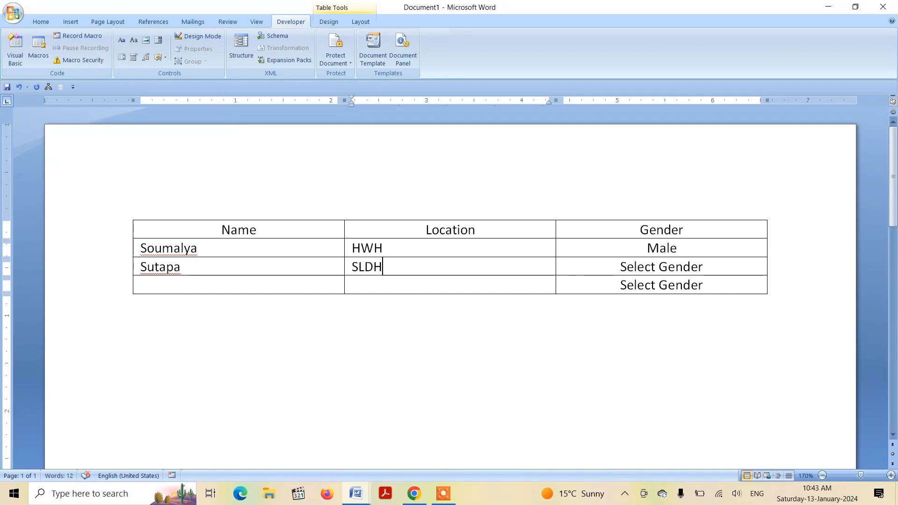
key("Tab")
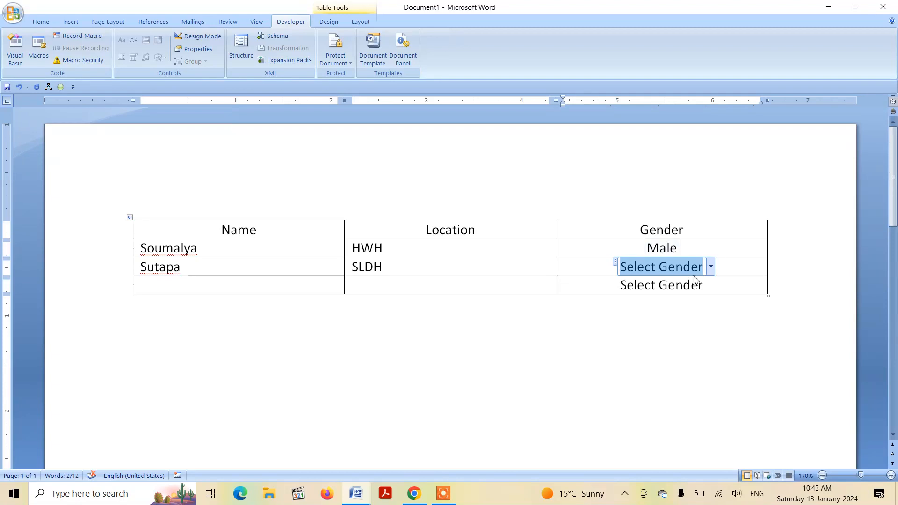
left_click(711, 269)
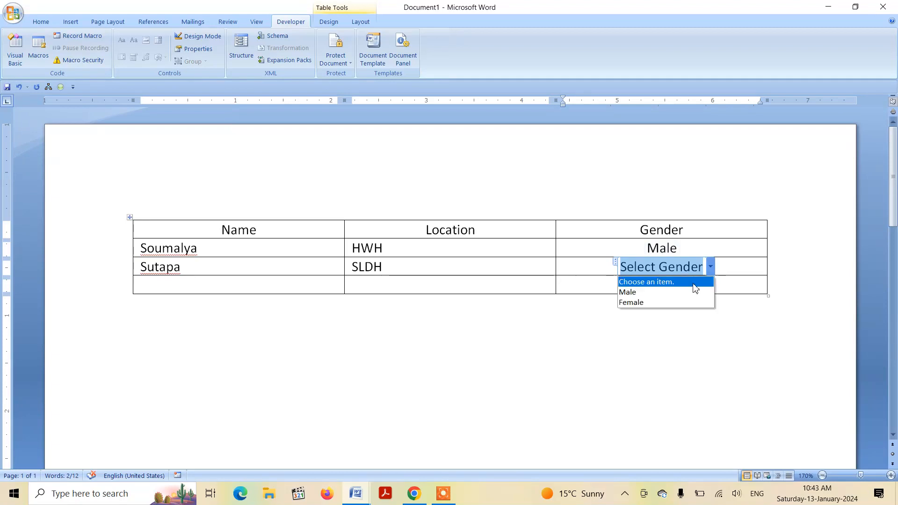
left_click(679, 303)
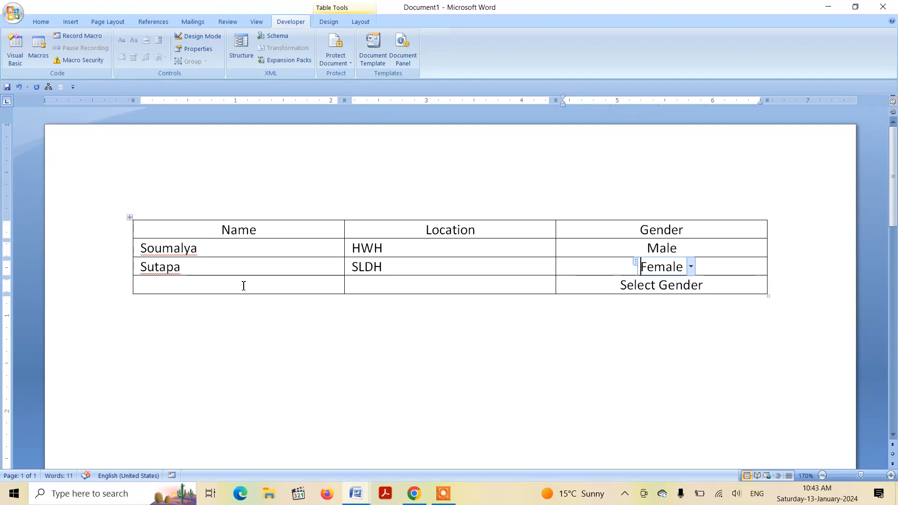
left_click(165, 286)
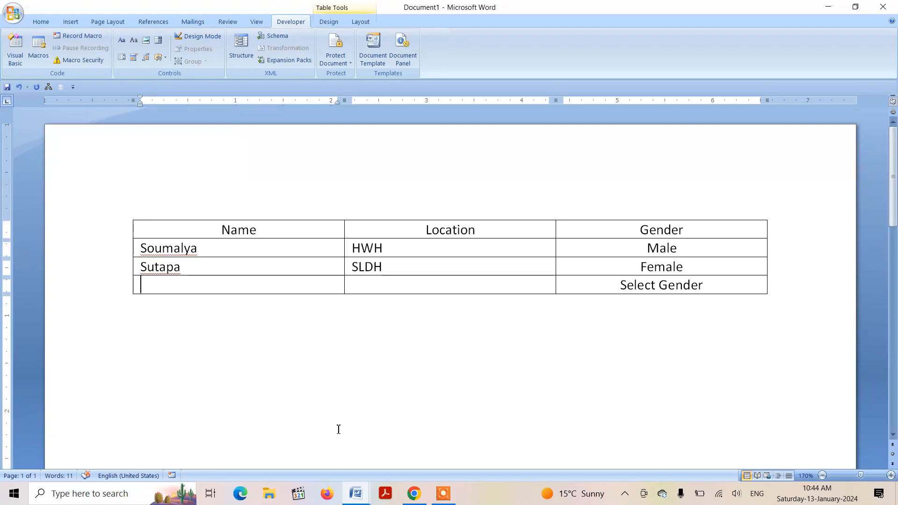
- Switch to the blank Document2 and insert a table of 3 columns and 6 rows
left_click(360, 500)
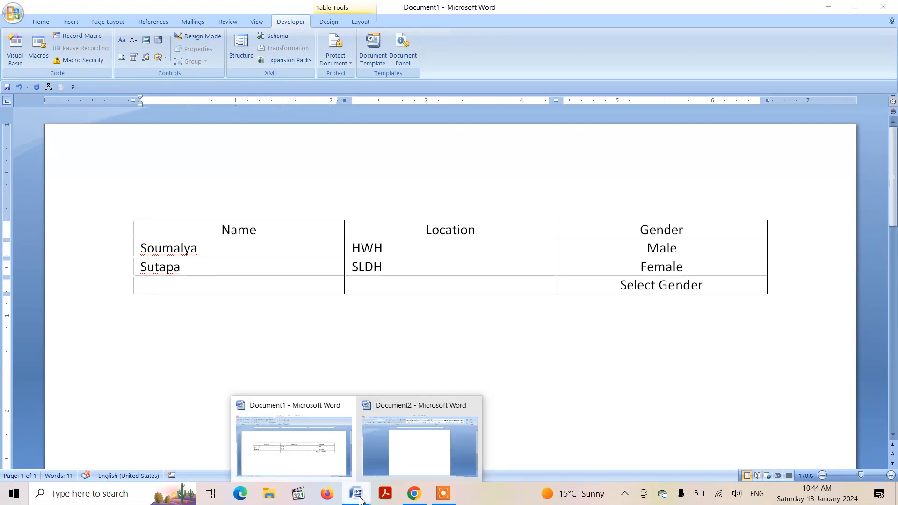
left_click(410, 450)
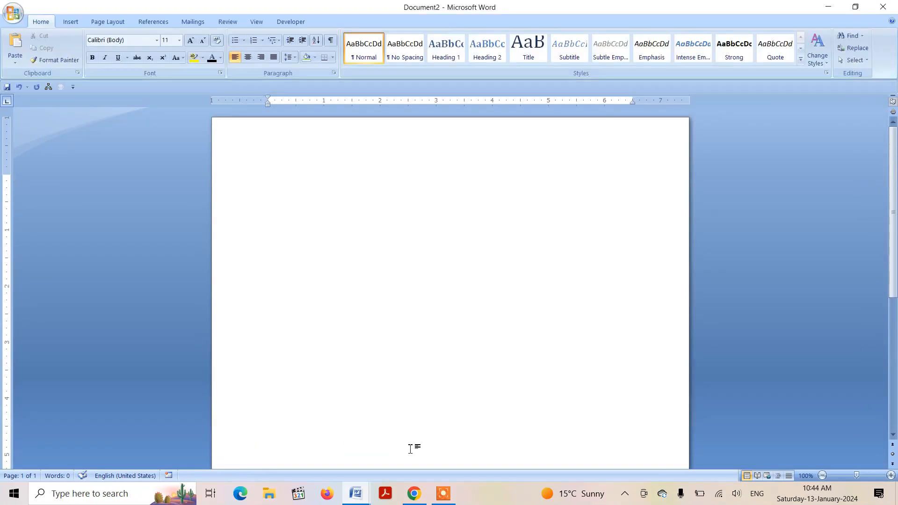
left_click(890, 476)
left_click(891, 476)
left_click(890, 476)
left_click(891, 477)
left_click(891, 476)
left_click(890, 476)
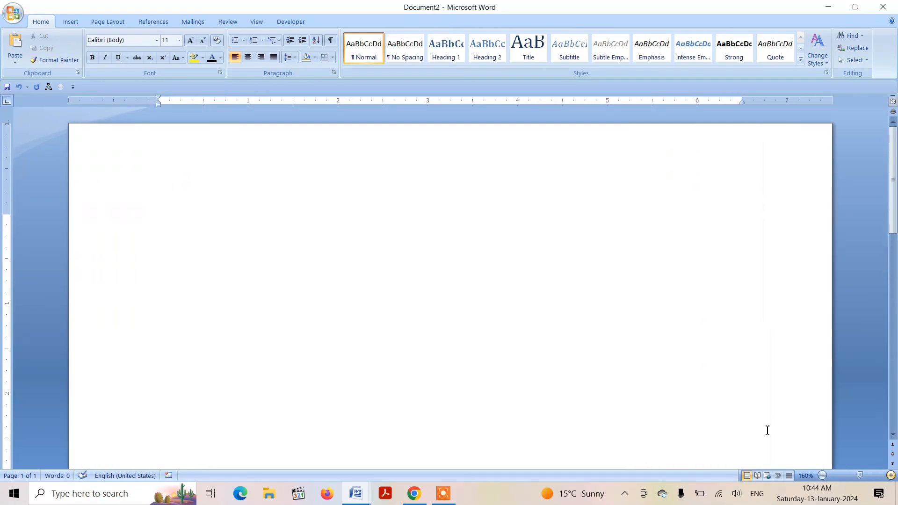
left_click(70, 22)
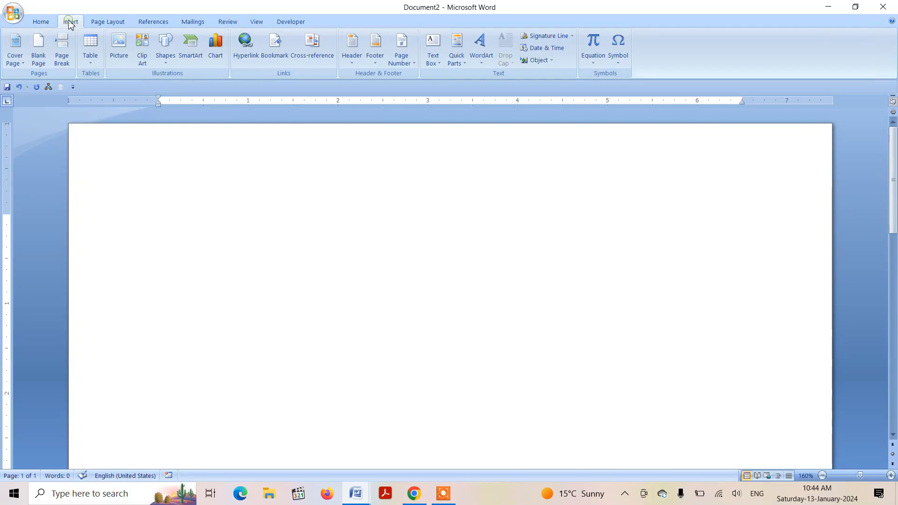
left_click(92, 62)
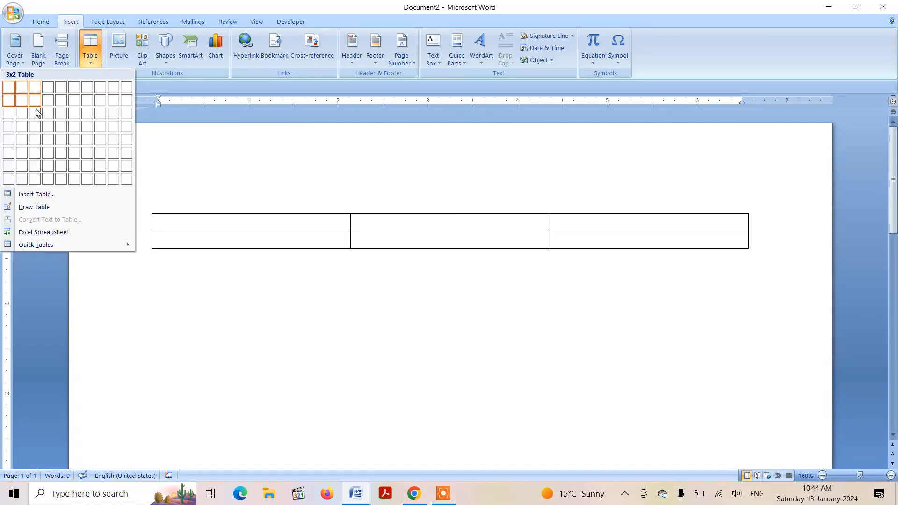
left_click(36, 157)
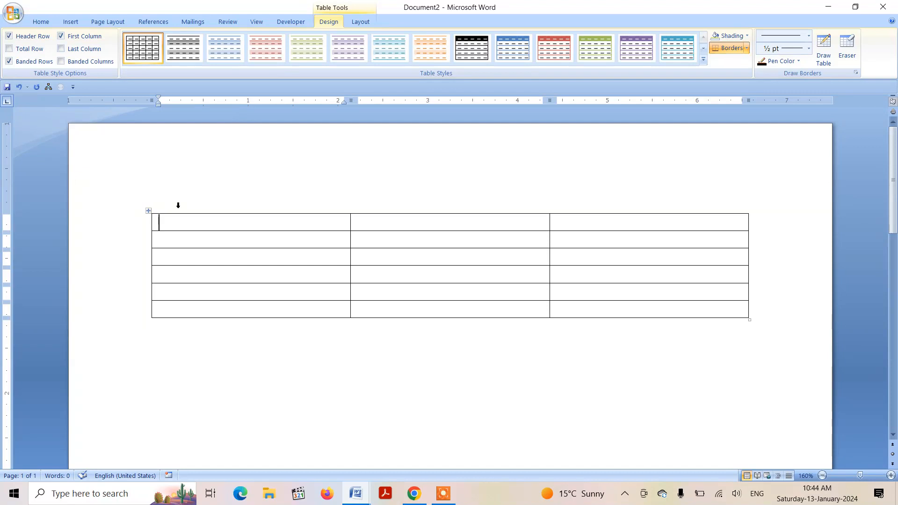
- Enter the headers Name, Location and Gender in the first row and place the cursor in the cell below Gender
type("Name")
key("Tab")
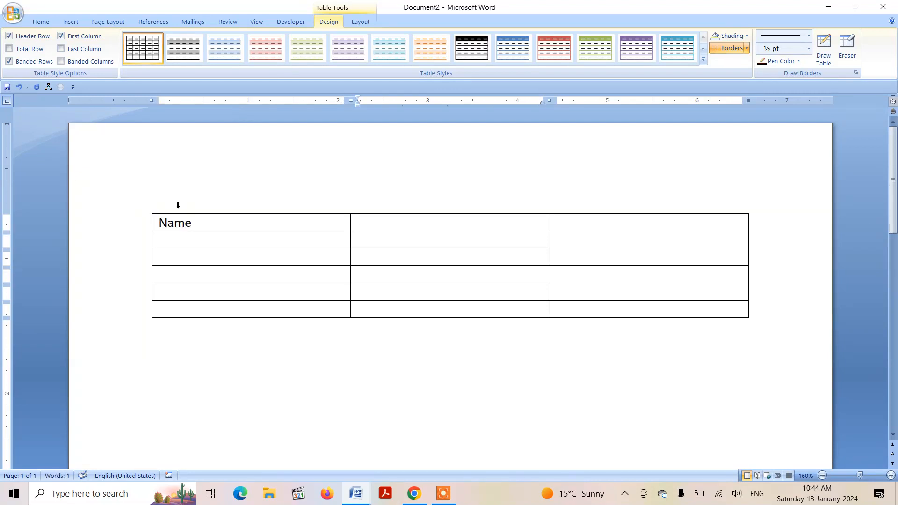
type("Locatio")
key("Tab")
key("shift+Tab")
key("Right")
key("BackSpace")
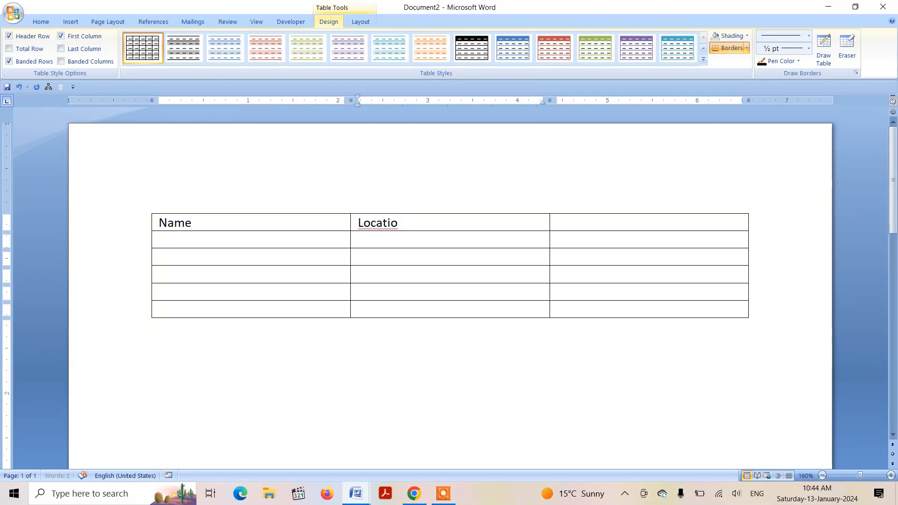
type("n")
key("Tab")
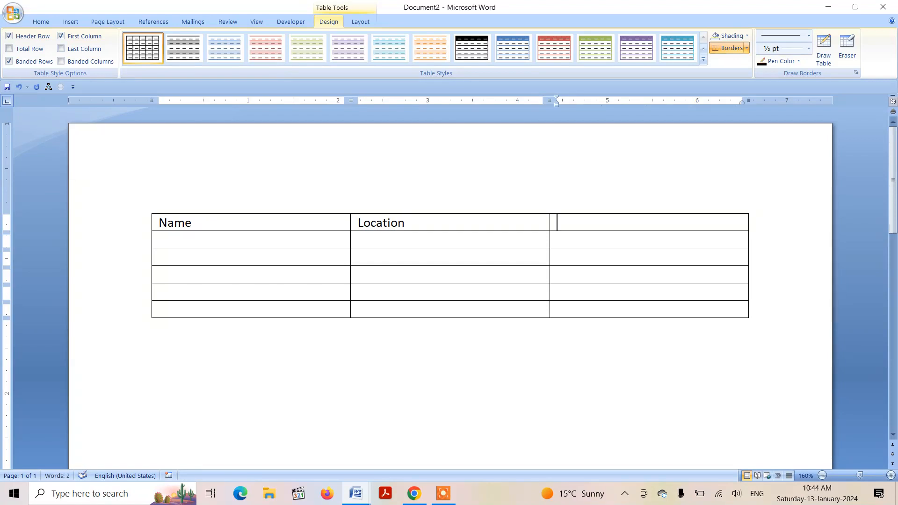
type("Gender")
left_click(565, 244)
- Check the "Show Developer tab in the Ribbon" setting in Word Options, and close the dialog without changing anything
left_click(291, 22)
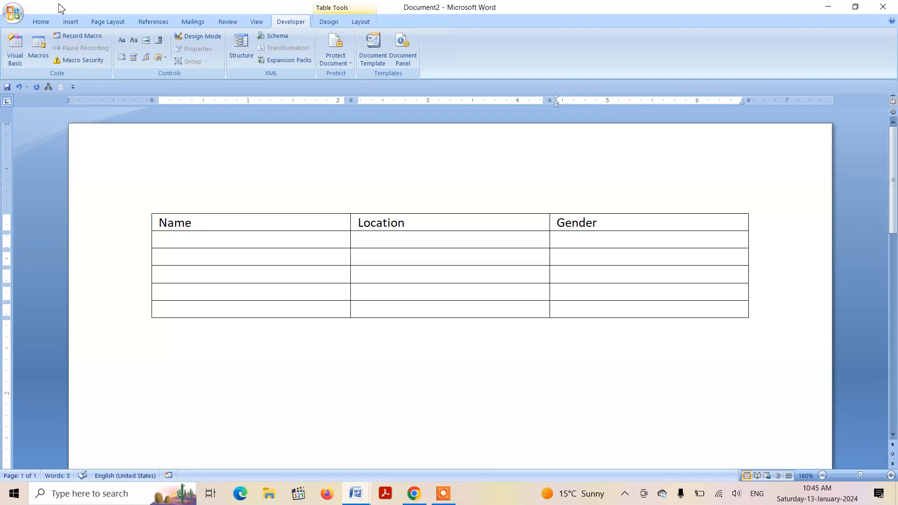
left_click(14, 15)
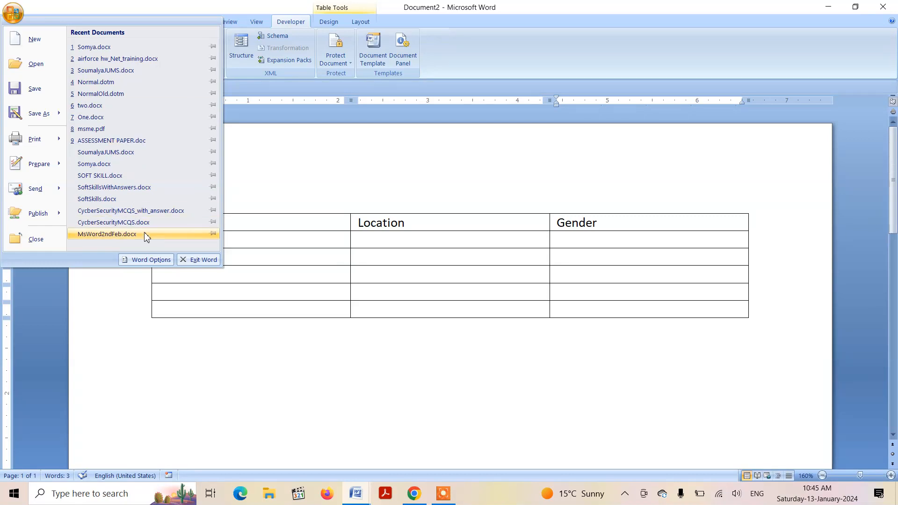
left_click(150, 261)
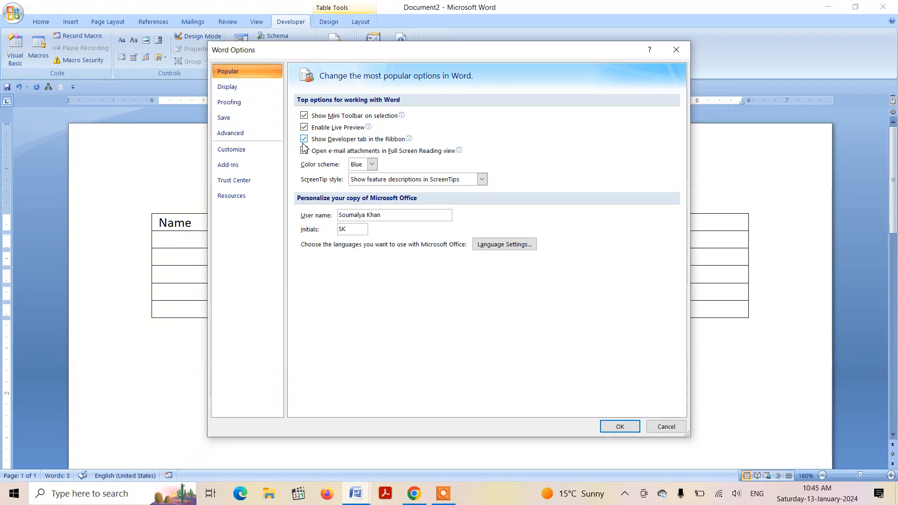
left_click(666, 426)
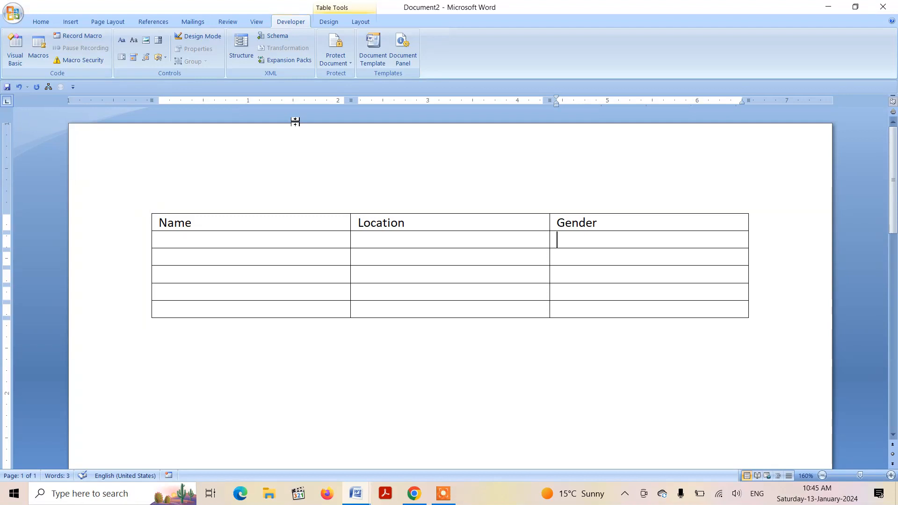
- Insert a drop-down list content control in the cell below Gender and add the choices Male and Female to it
left_click(127, 64)
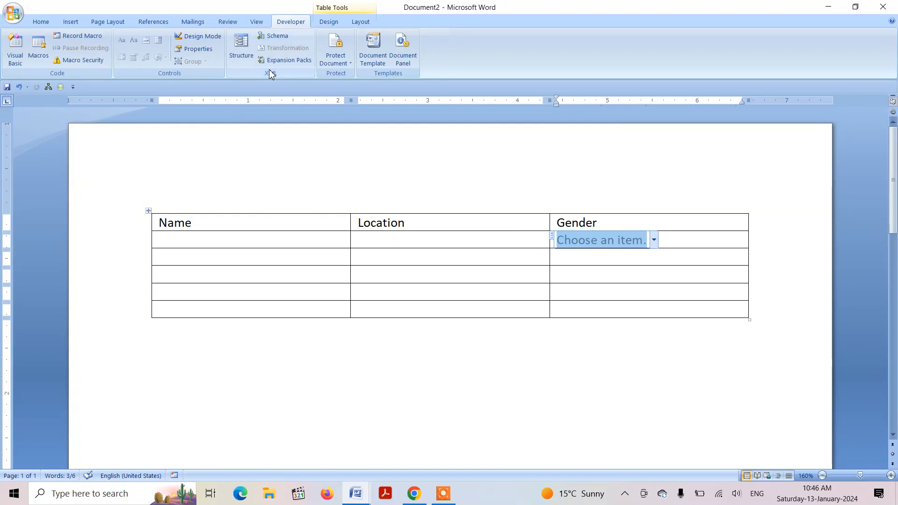
left_click(207, 53)
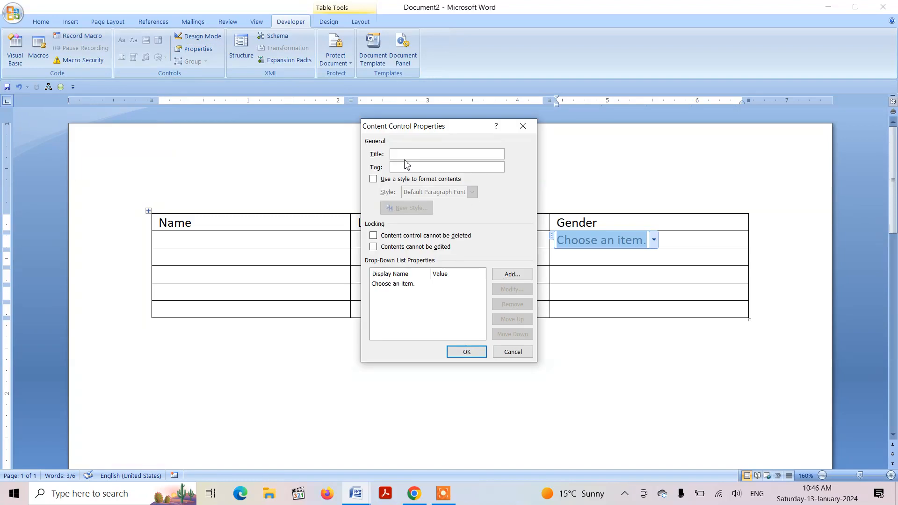
left_click(529, 276)
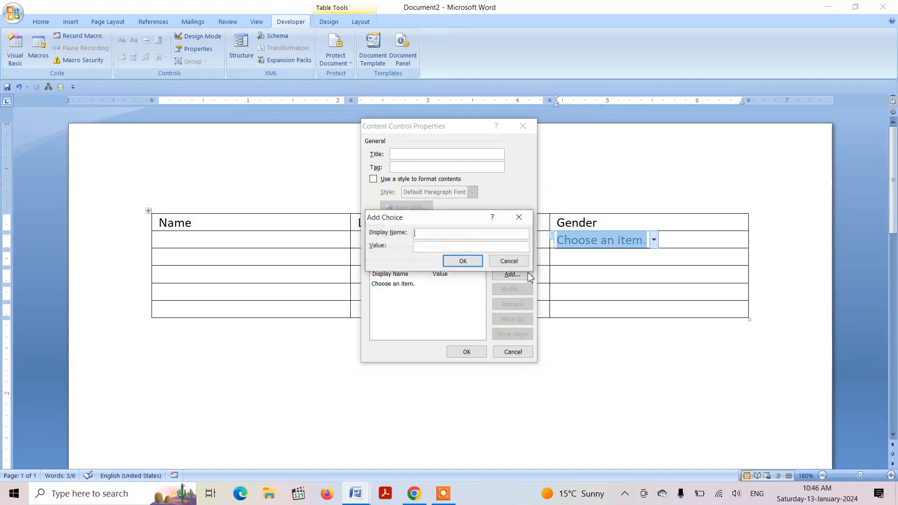
type("Male")
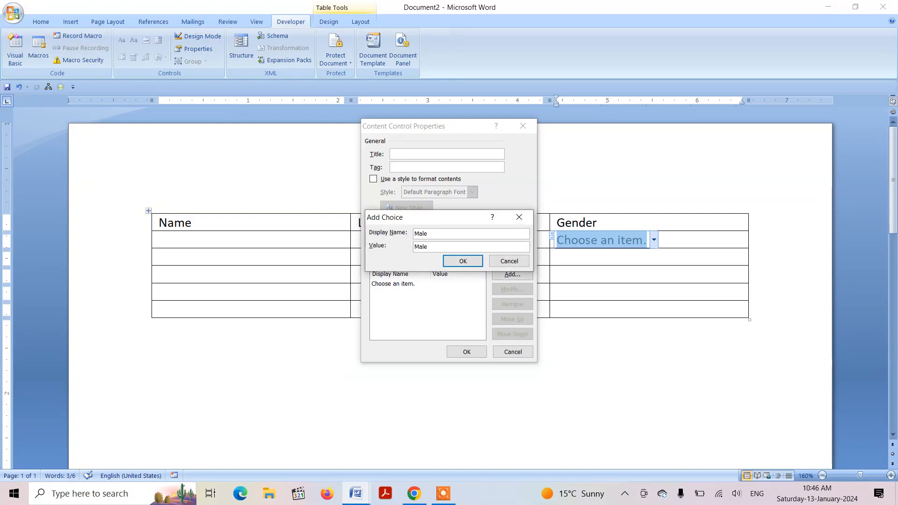
left_click(463, 261)
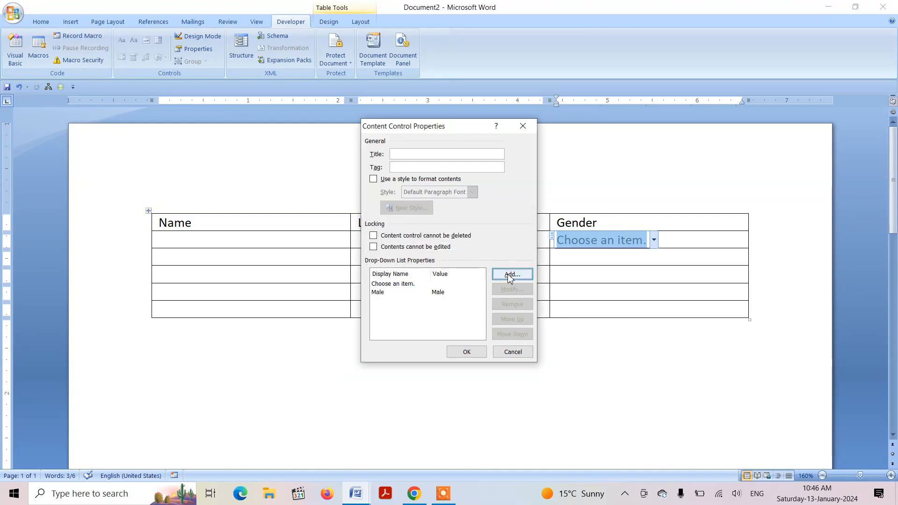
left_click(512, 276)
type("Female")
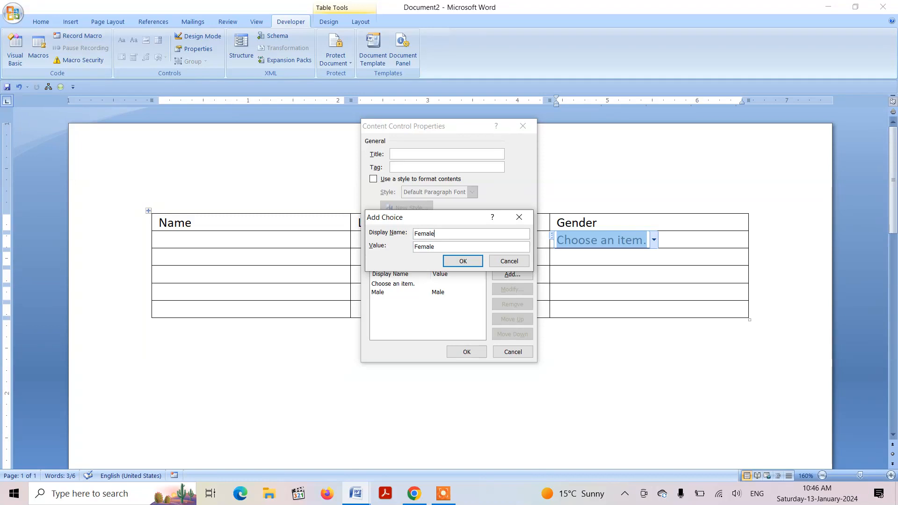
left_click(474, 263)
left_click(466, 351)
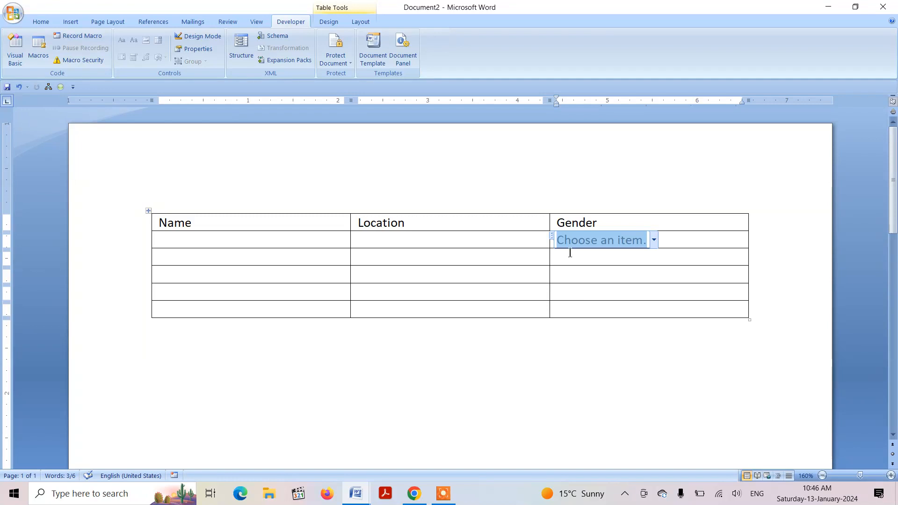
- Look at the Select Gender placeholder in Document1's table and return to Document2
left_click(363, 490)
left_click(321, 456)
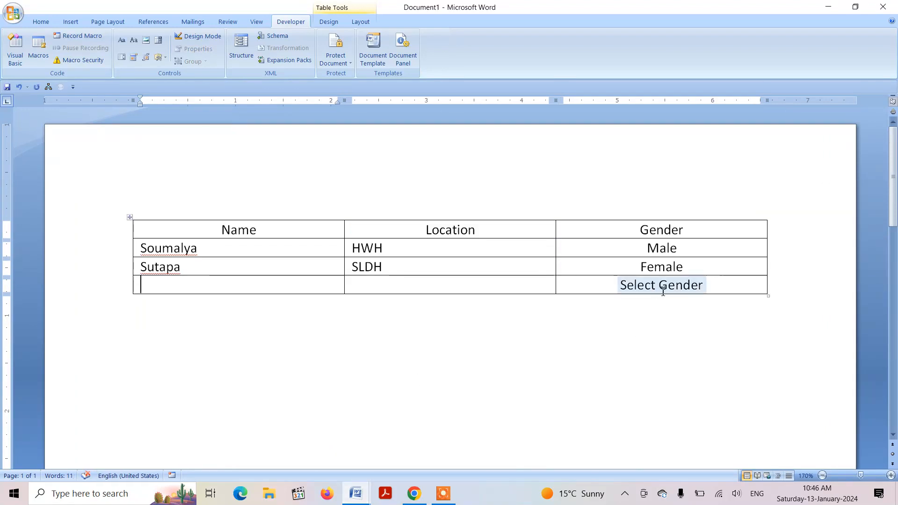
left_click(363, 495)
left_click(421, 456)
- Replace the drop-down control's placeholder text with "Select Gender" in Design Mode and turn Design Mode off again
left_click(608, 242)
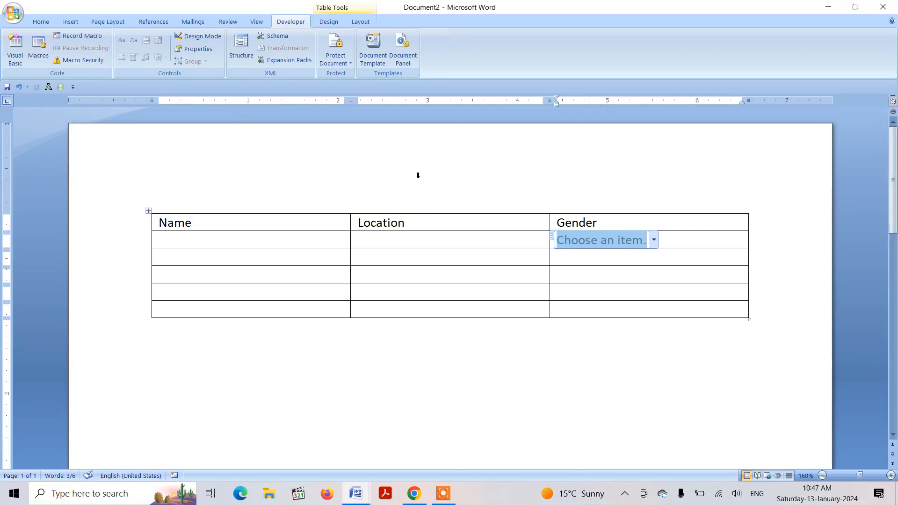
left_click(204, 39)
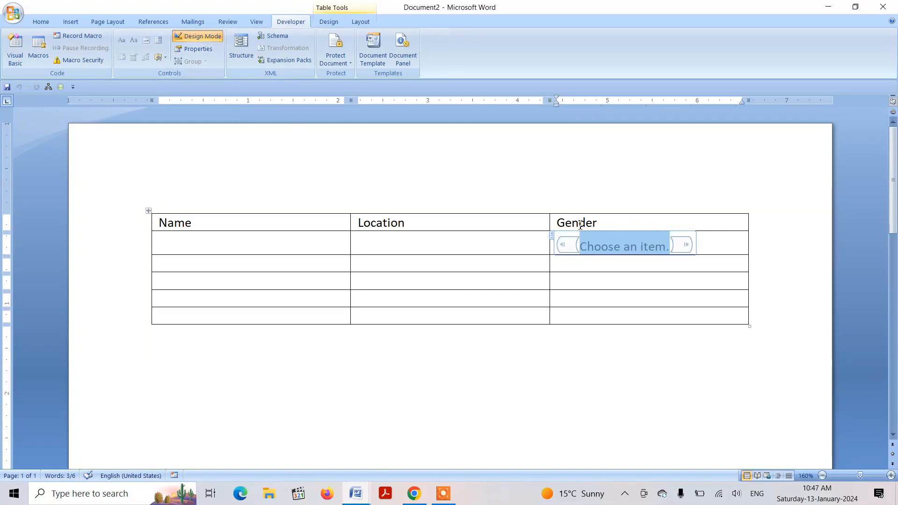
type("Sel")
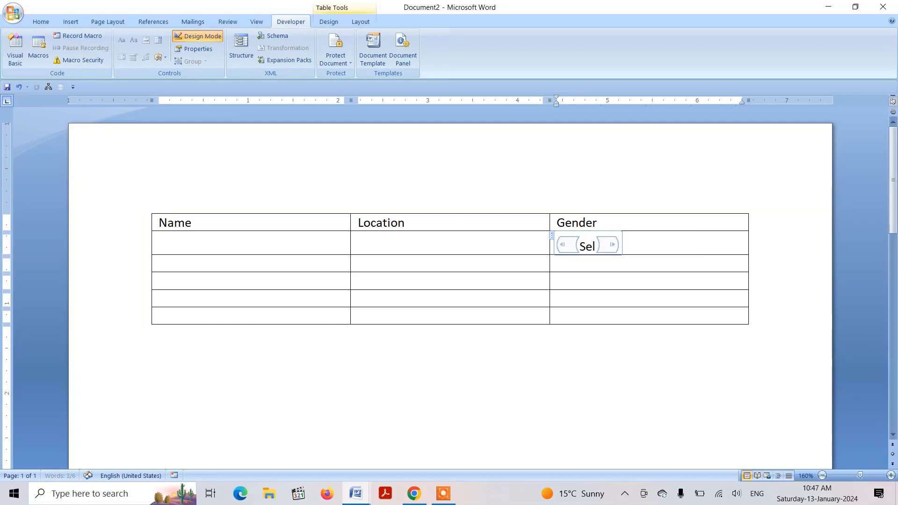
type("ect Gender")
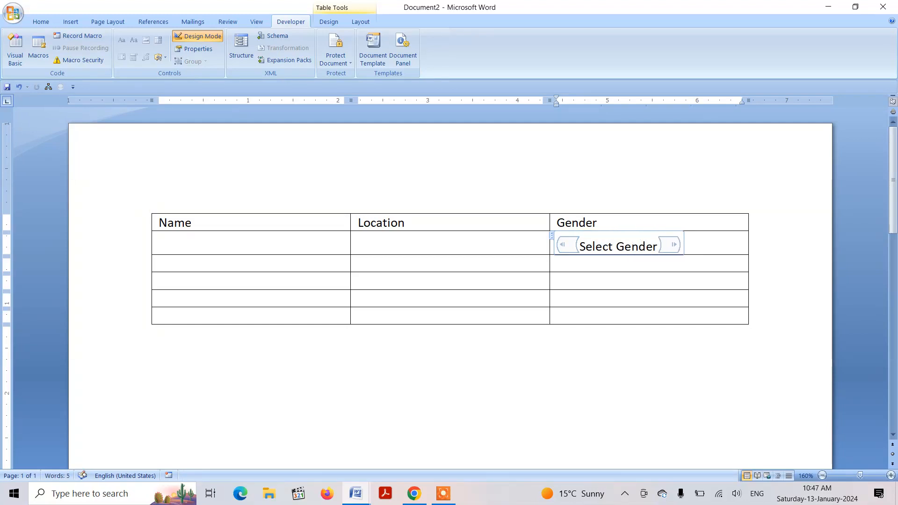
left_click(205, 37)
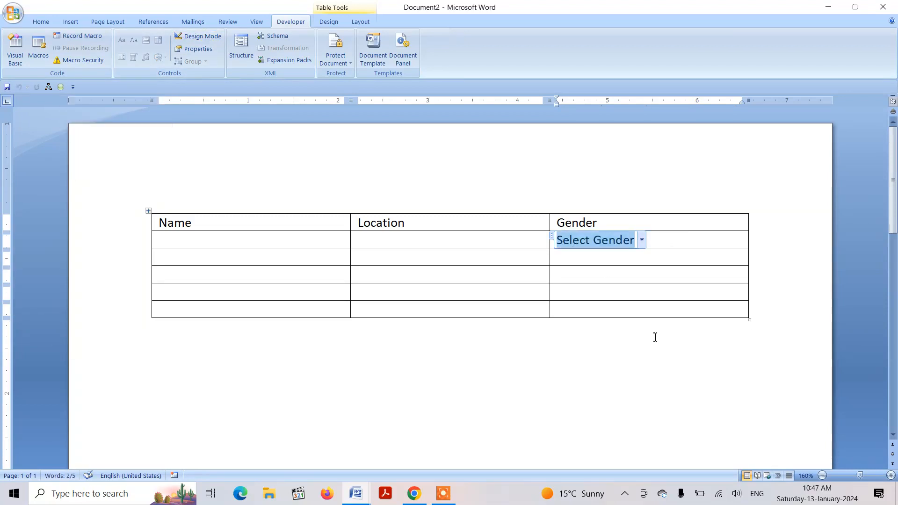
- Paste the Select Gender drop-down control into the four empty cells below it in the Gender column
left_click(566, 257)
left_click_drag(566, 256, 579, 310)
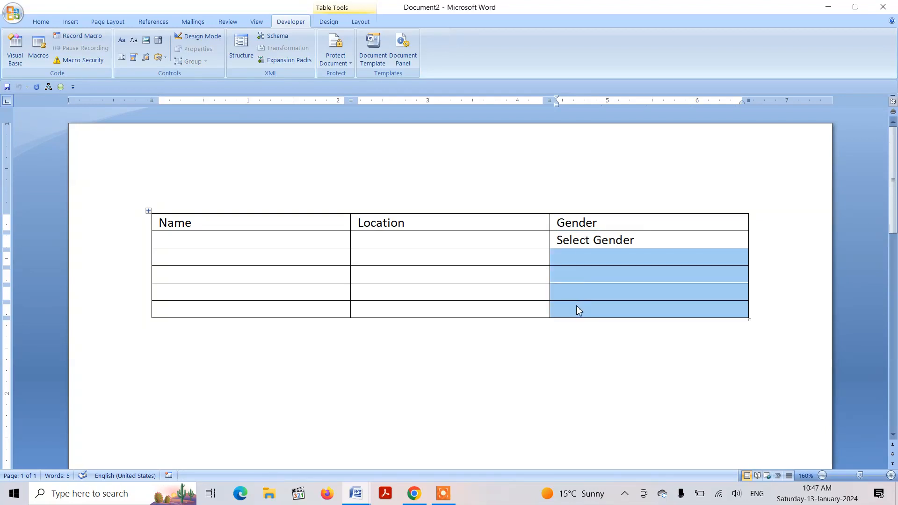
type("Select Gender Select Gender Select Gender Select Gender")
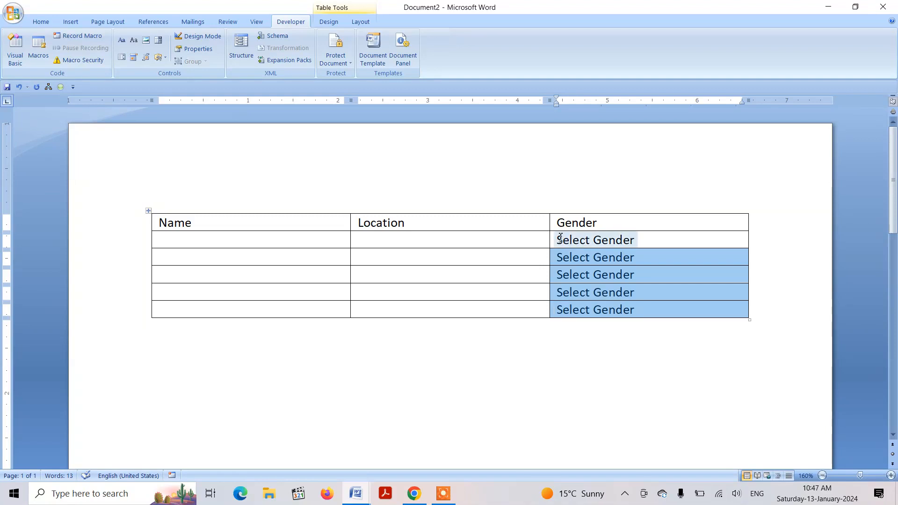
- Centre the text in all cells of the table, including the headers and the Gender controls
left_click_drag(557, 239, 577, 311)
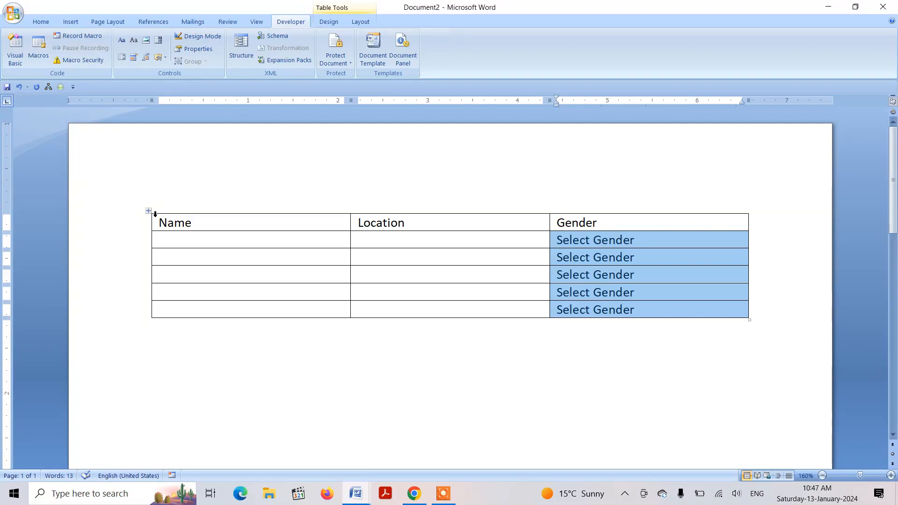
left_click_drag(162, 221, 499, 313)
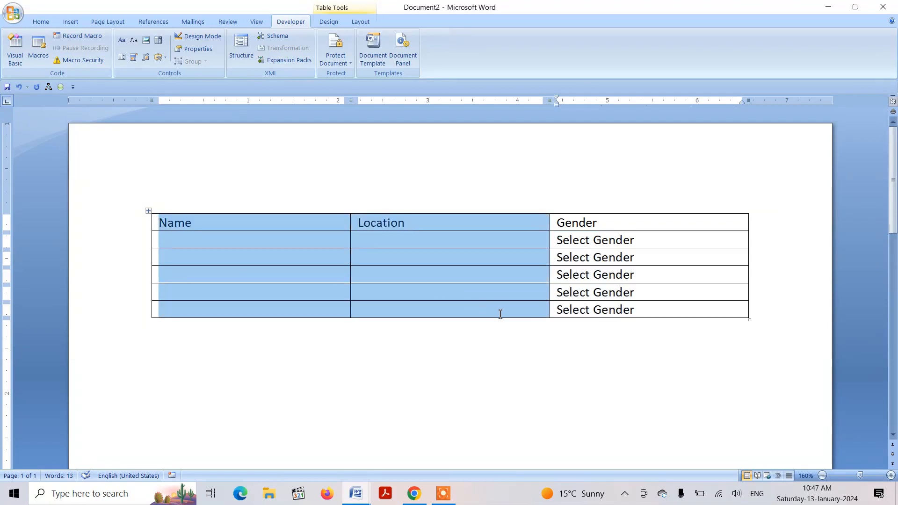
left_click_drag(557, 312, 608, 315)
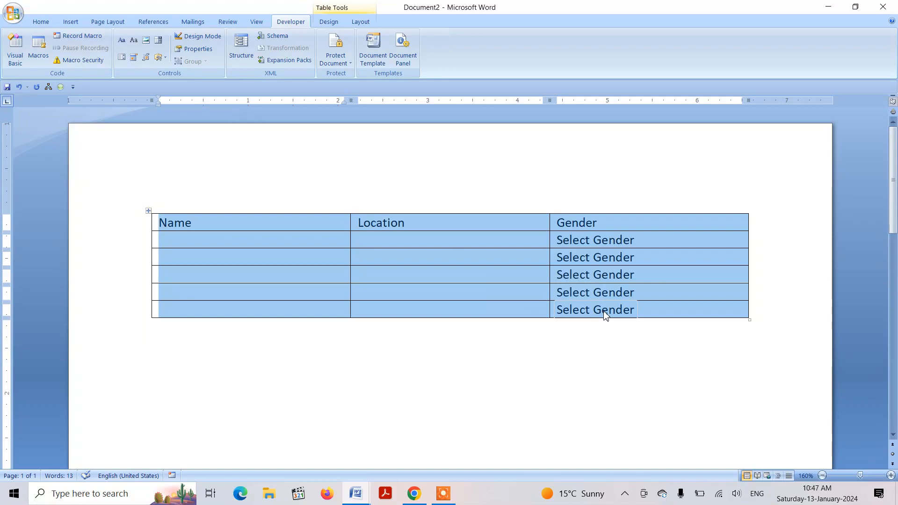
key("ctrl+e")
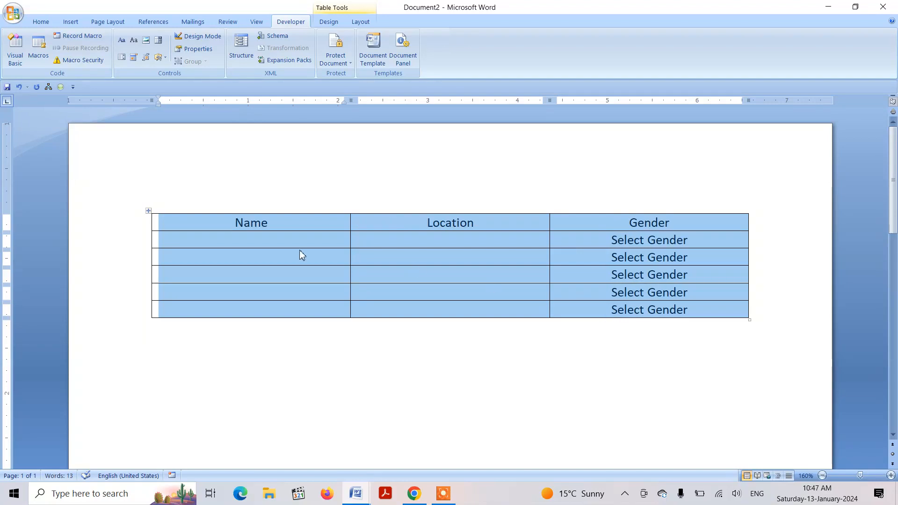
- Fill the first row below the headers with the person's name, the location HWH and the gender choice Male
left_click(220, 240)
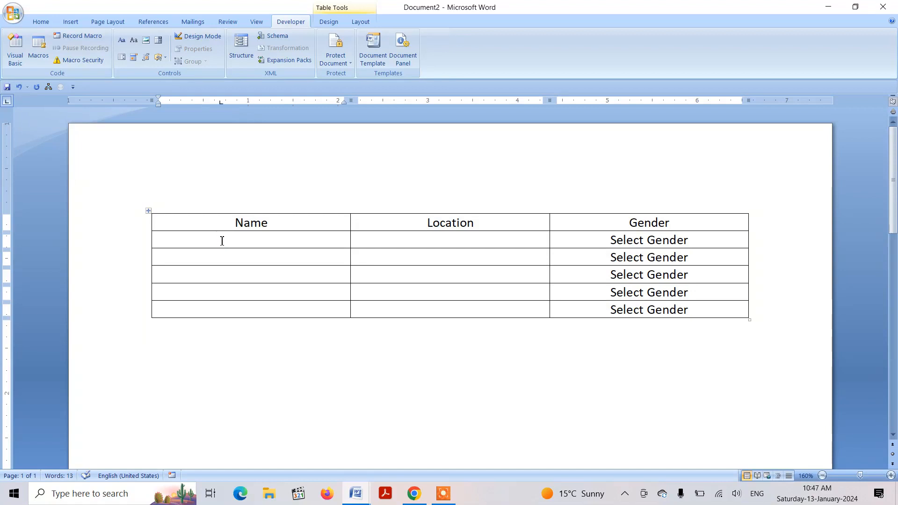
type("Soumalya")
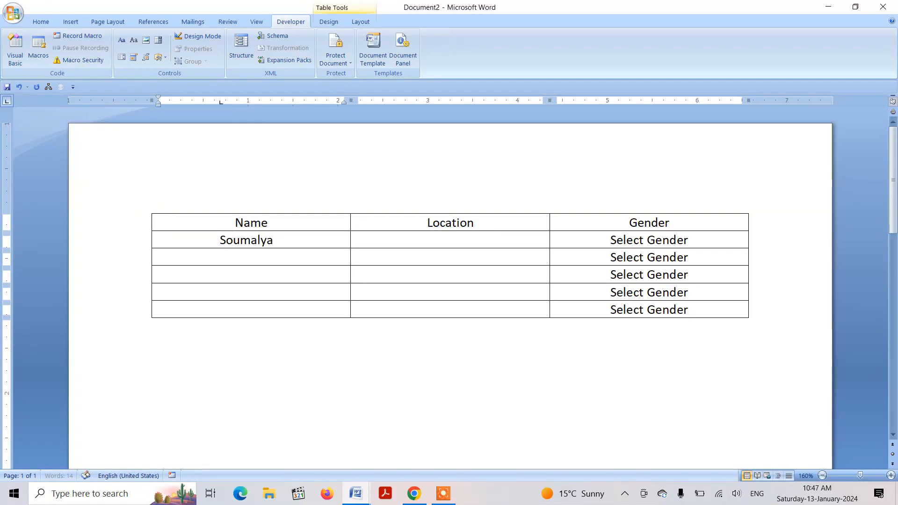
key("Tab")
type("HWH")
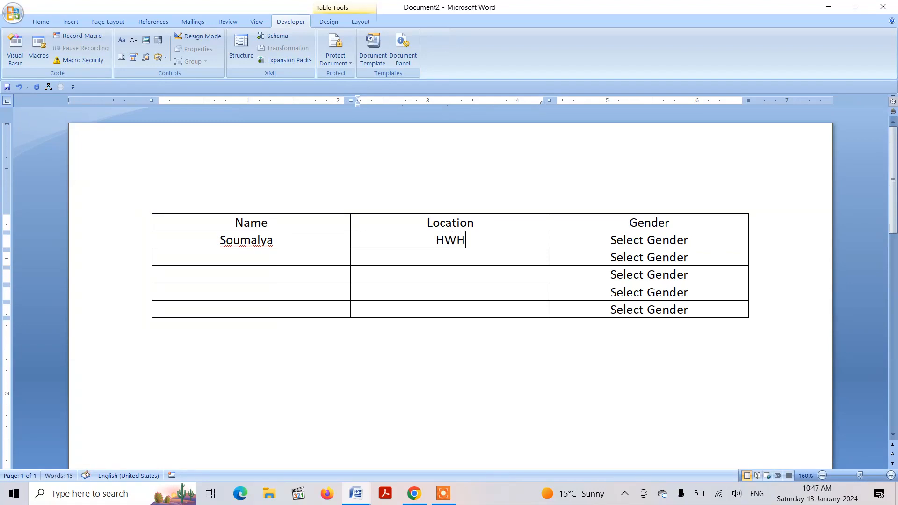
key("Tab")
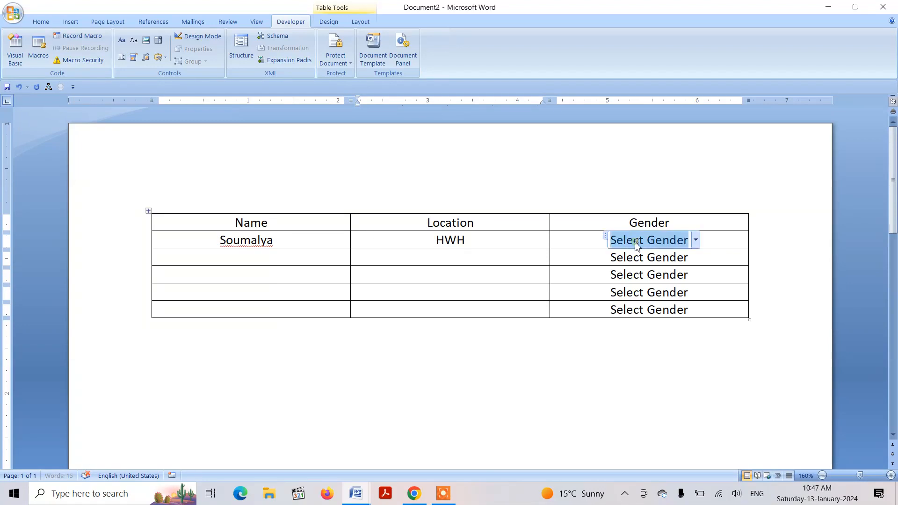
left_click(696, 241)
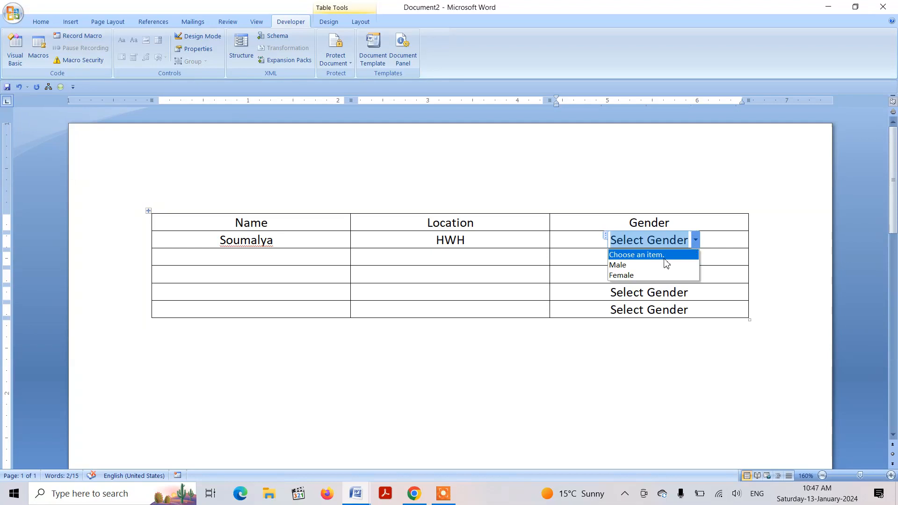
left_click(656, 265)
- Fill the second data row with the person's name, the location Belur and the gender choice Female
left_click(248, 260)
type("Sutapa")
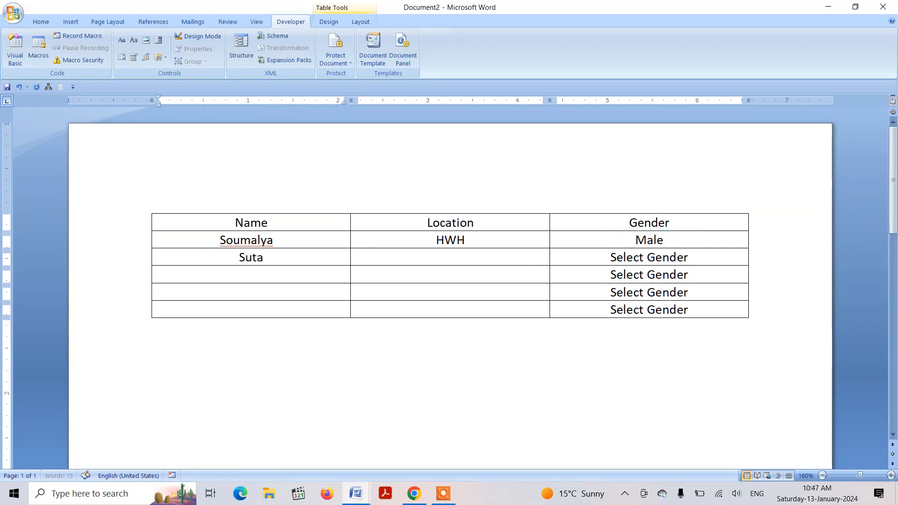
left_click(451, 254)
type("Belur")
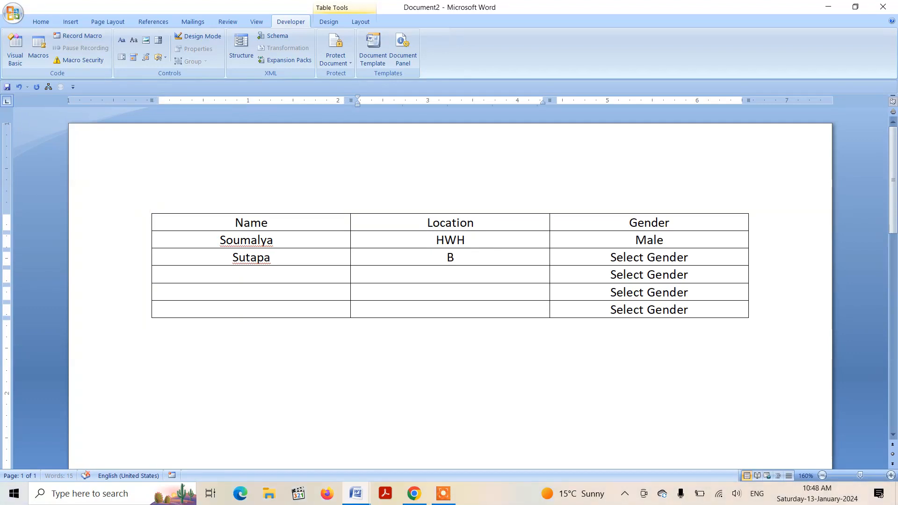
left_click(678, 260)
left_click(696, 259)
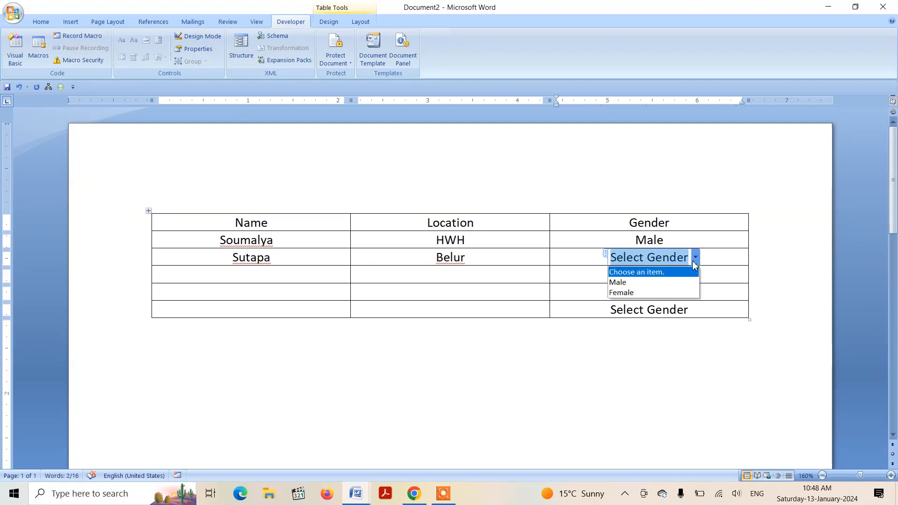
left_click(650, 293)
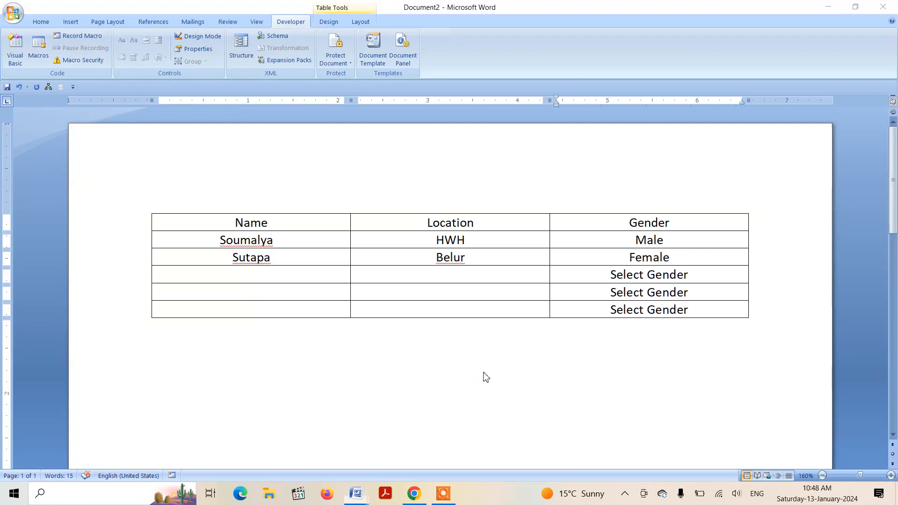
- Open Microsoft Office Excel 2007 in a maximized window and close Document Recovery, keeping the recovered files for later viewing
key("super")
type("exce")
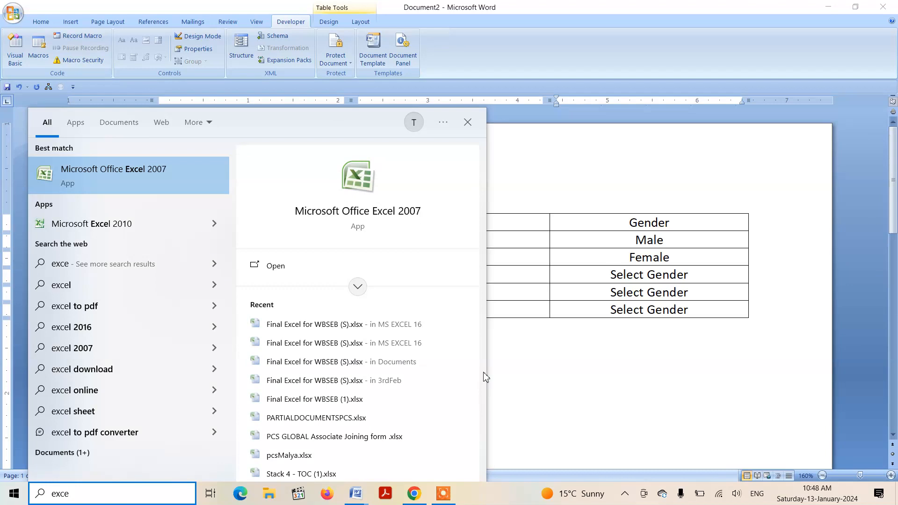
key("Return")
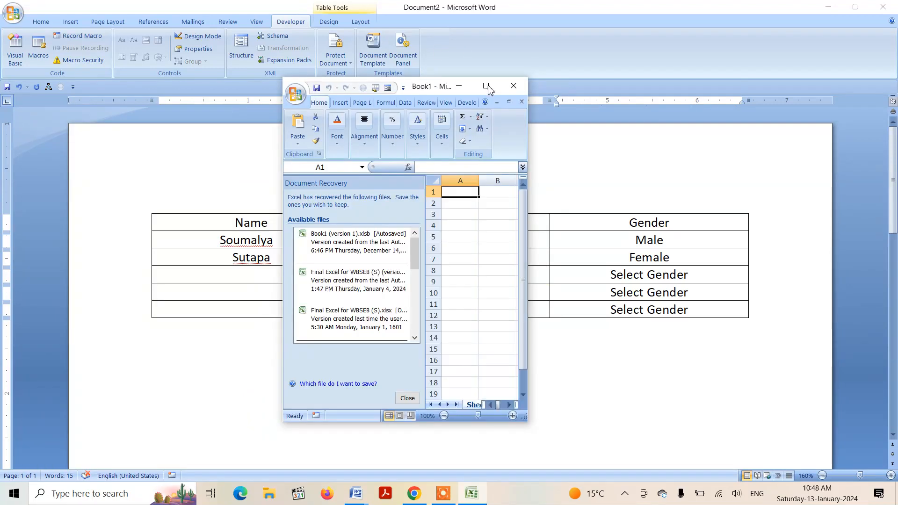
left_click(487, 86)
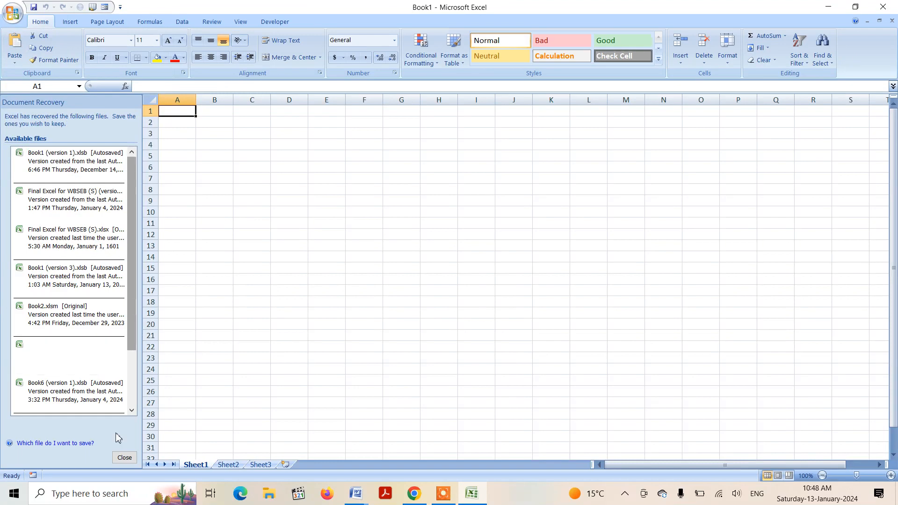
left_click(124, 458)
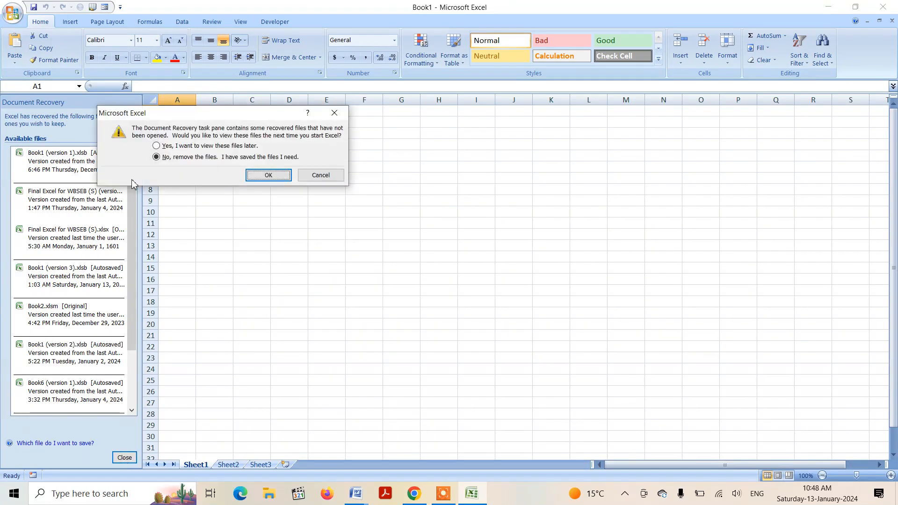
left_click(156, 145)
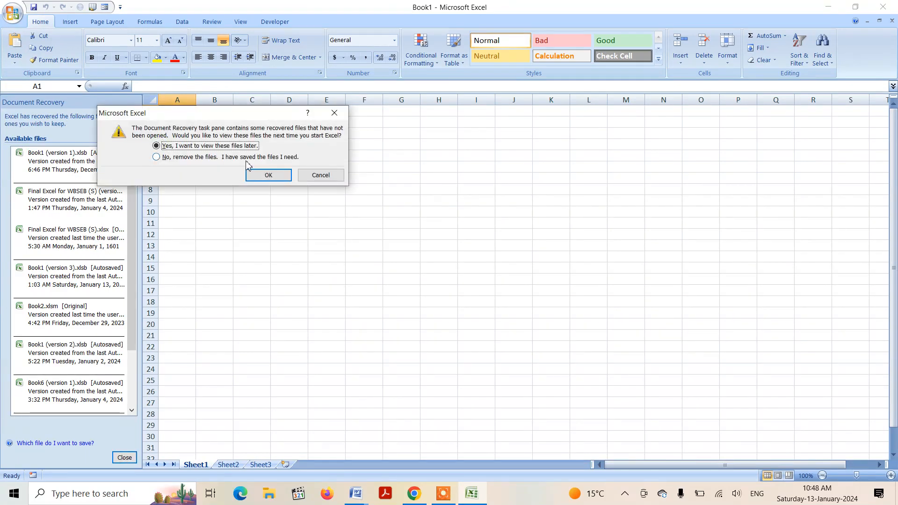
left_click(266, 175)
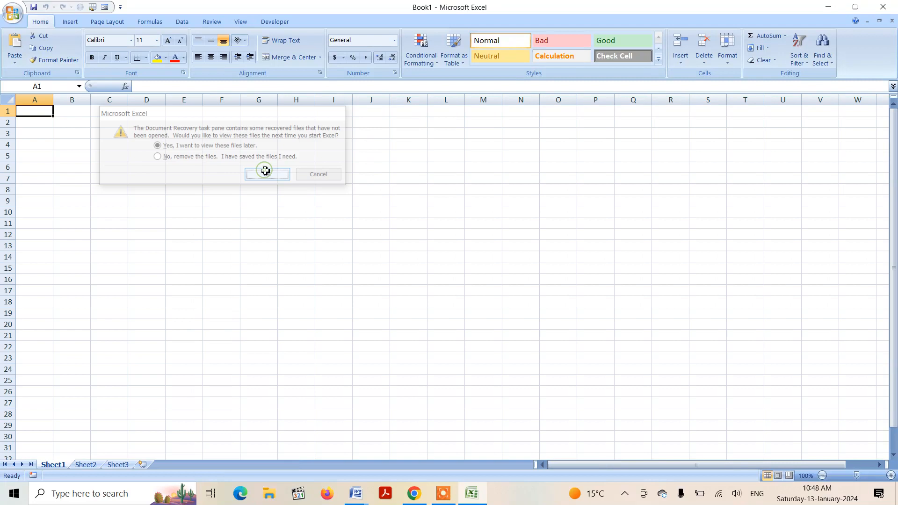
- Examine the List criteria and Source field of Data Validation for cells A1:A17, and cancel without applying them
left_click(183, 21)
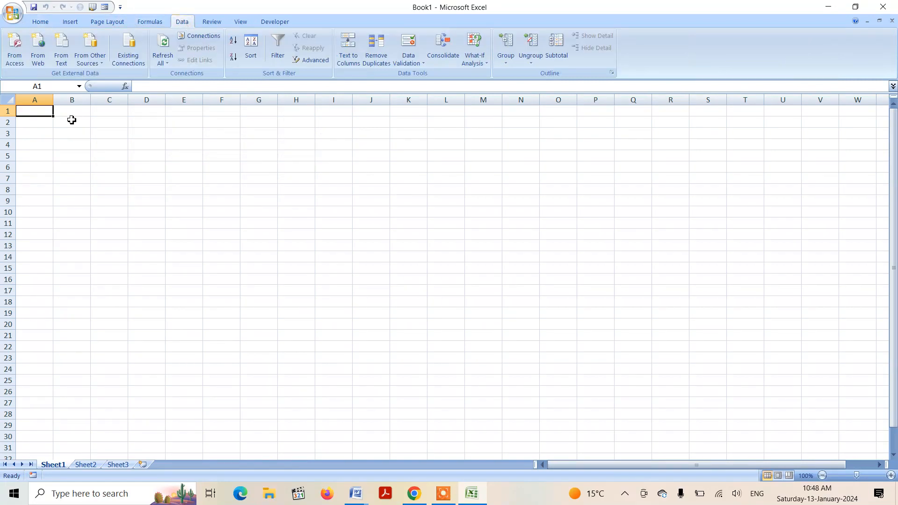
left_click_drag(41, 119, 40, 201)
left_click_drag(30, 110, 52, 294)
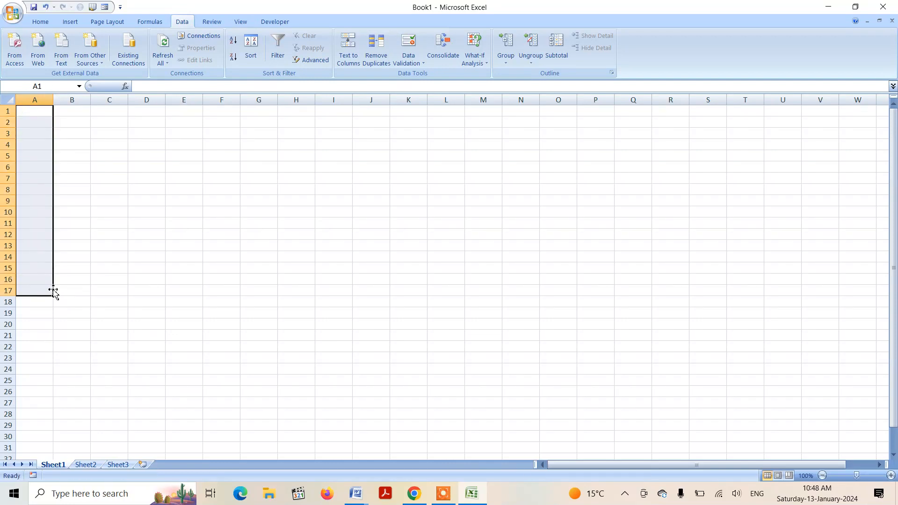
left_click(411, 65)
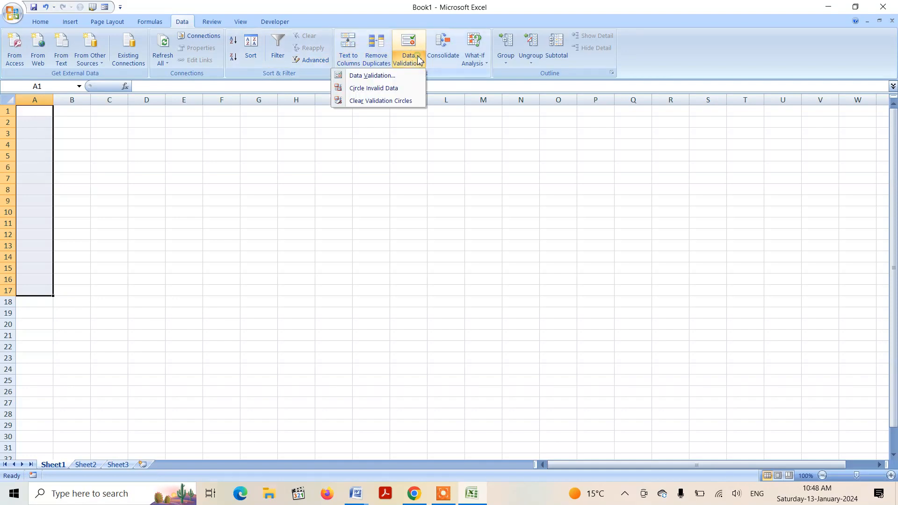
left_click(384, 77)
left_click(213, 197)
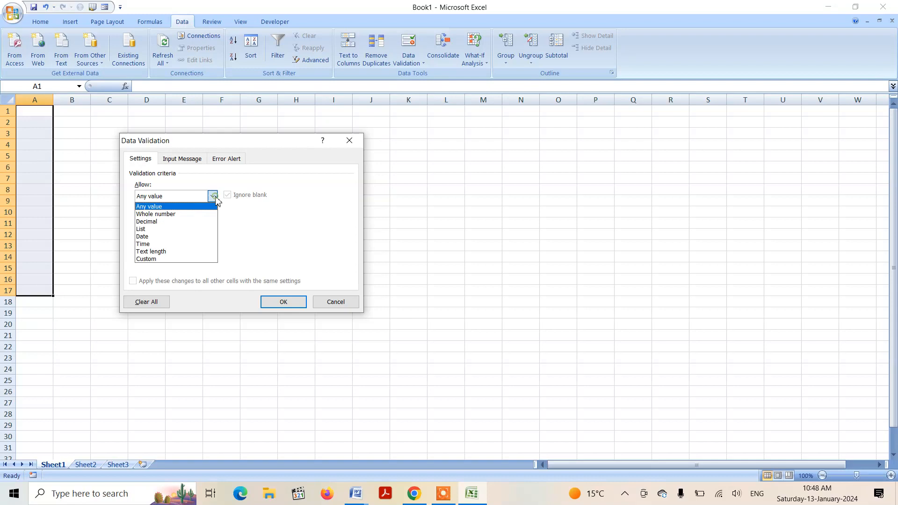
left_click(192, 229)
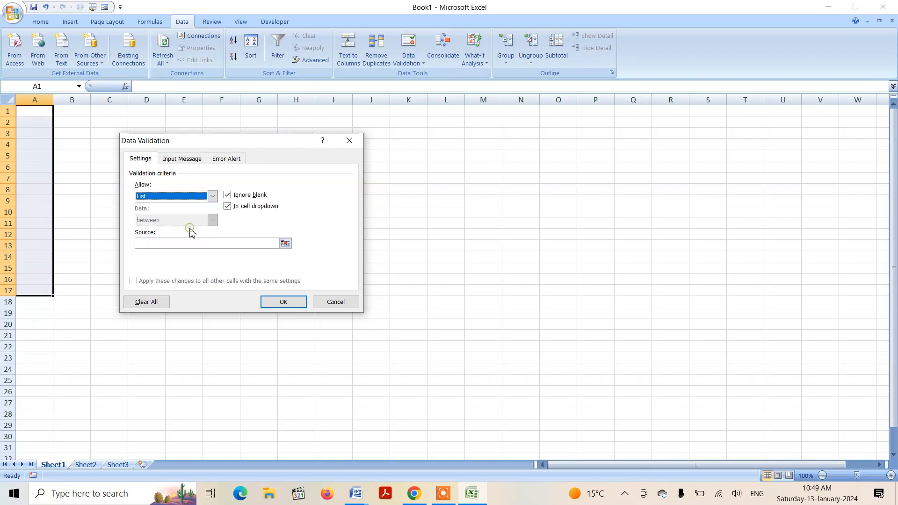
left_click(162, 244)
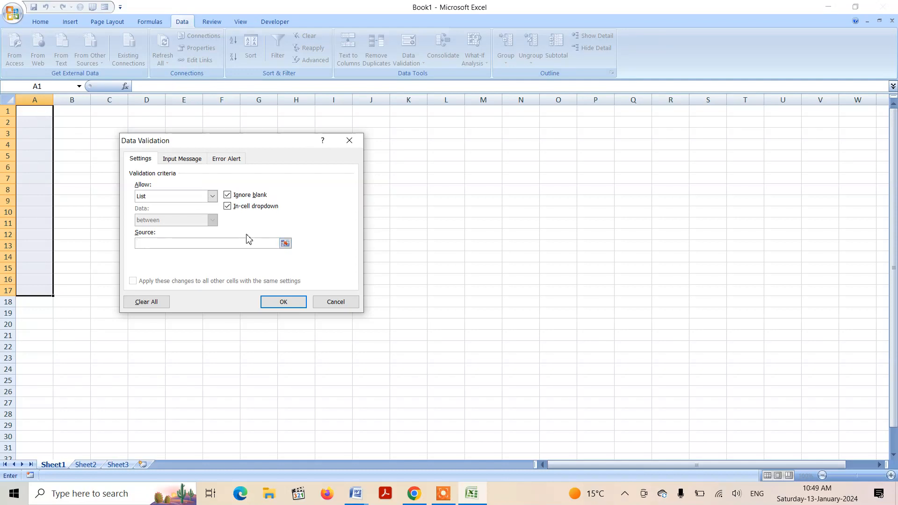
left_click(329, 304)
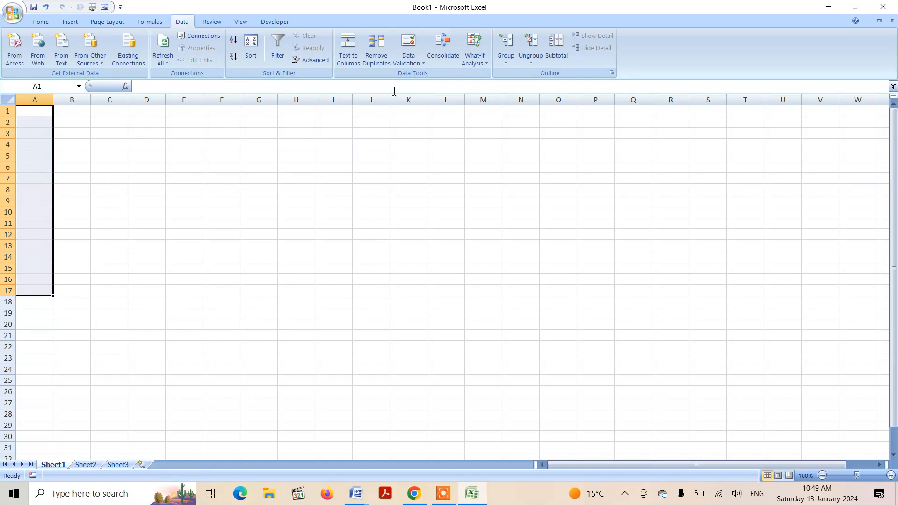
- Apply list data validation to cells A1:A17 with the source Male,Female
left_click(414, 64)
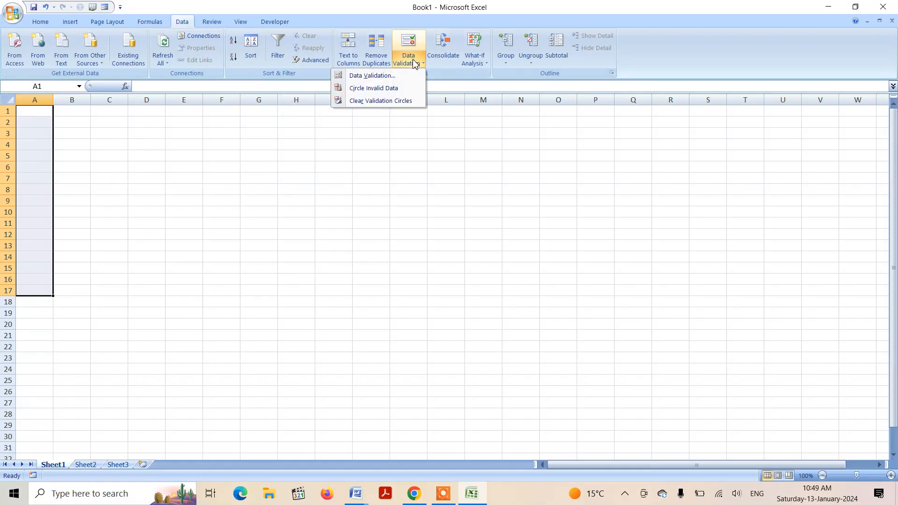
left_click(370, 75)
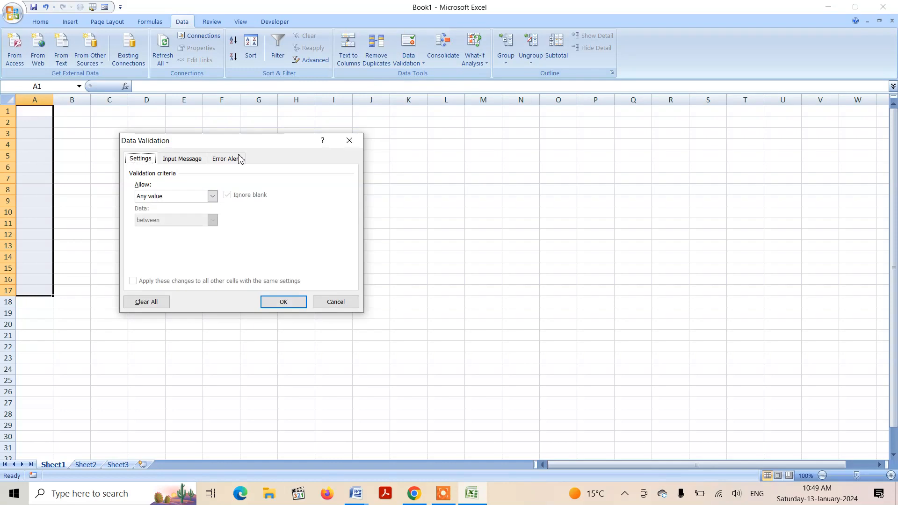
left_click(212, 196)
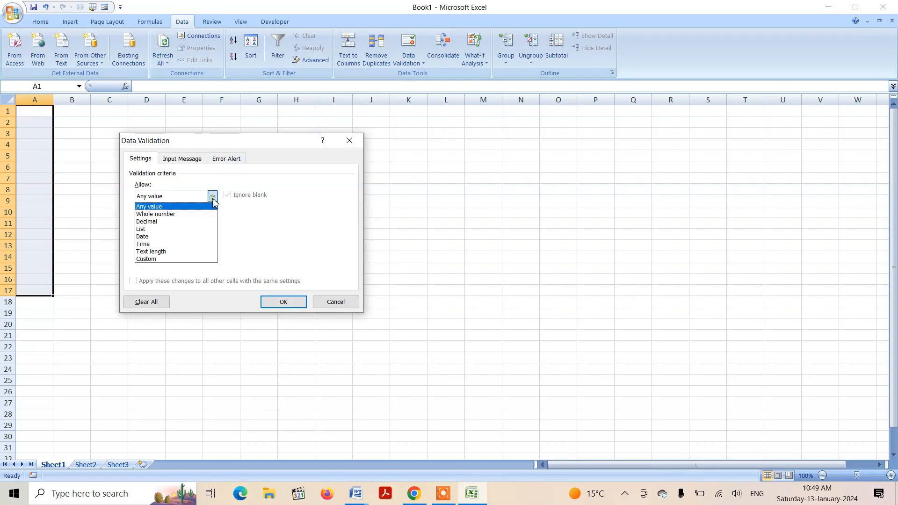
left_click(192, 230)
left_click(159, 244)
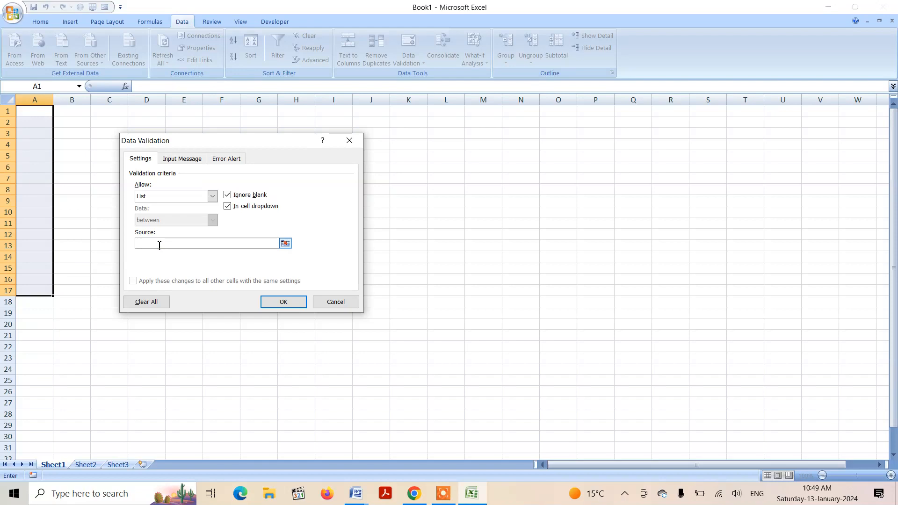
type("Male,Fe")
left_click(279, 305)
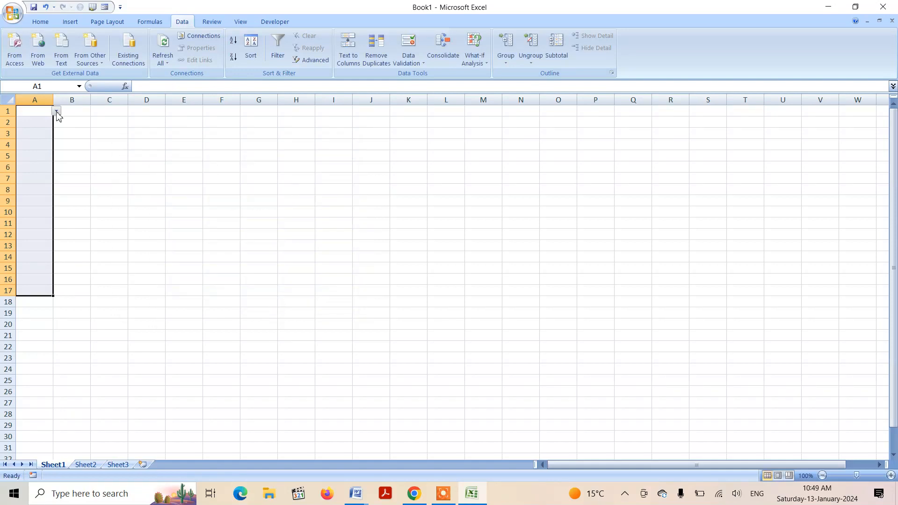
- Examine the drop-down choices in cell A1 and its Data Validation criteria, leaving the settings as they are
left_click(57, 111)
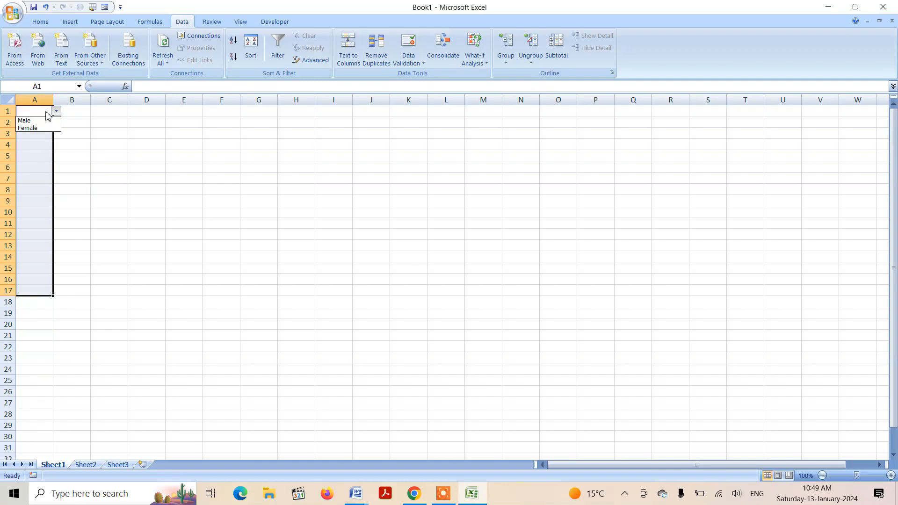
left_click(31, 111)
double_click(32, 112)
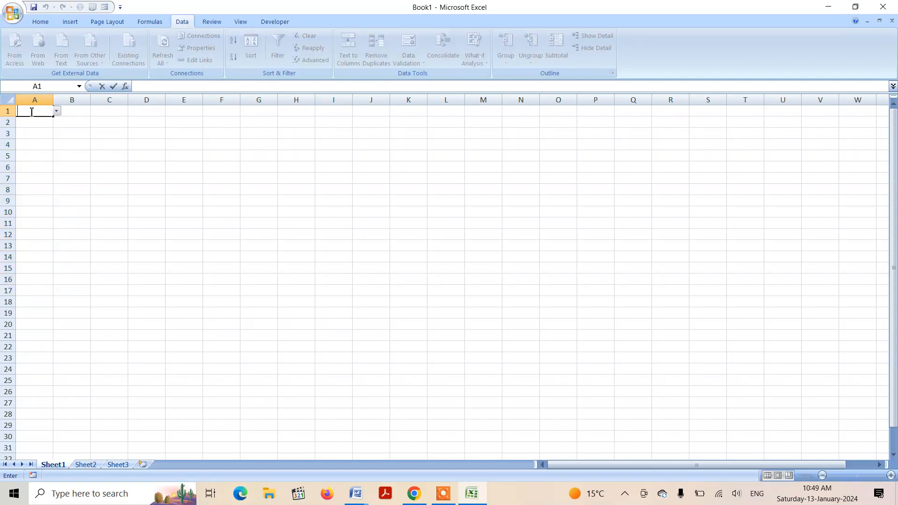
left_click(104, 133)
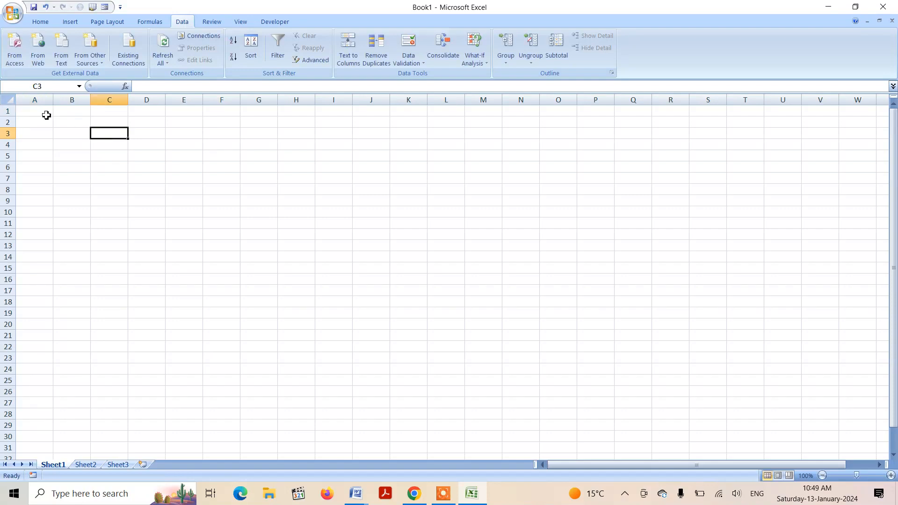
left_click(30, 110)
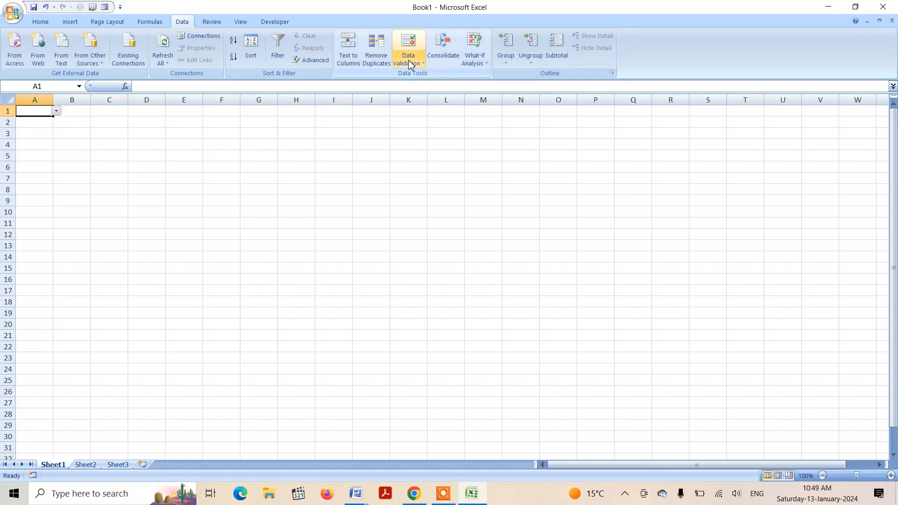
left_click(409, 62)
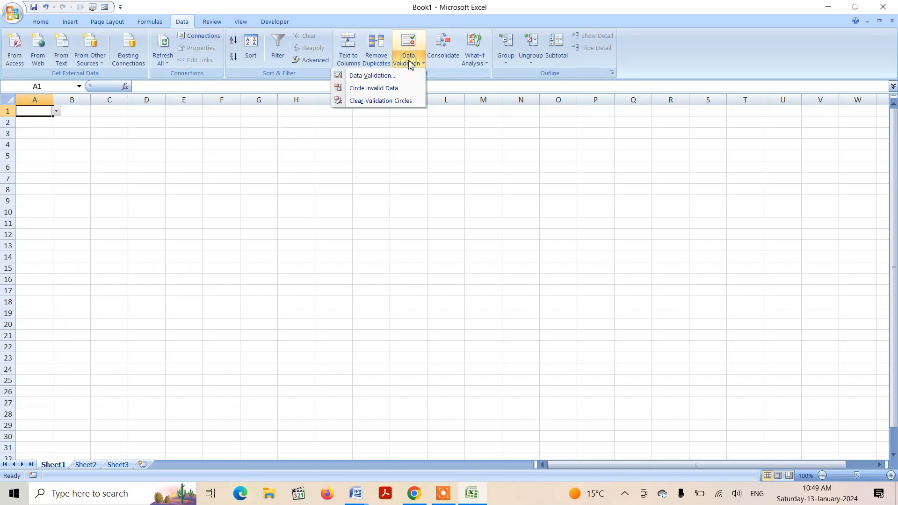
left_click(384, 76)
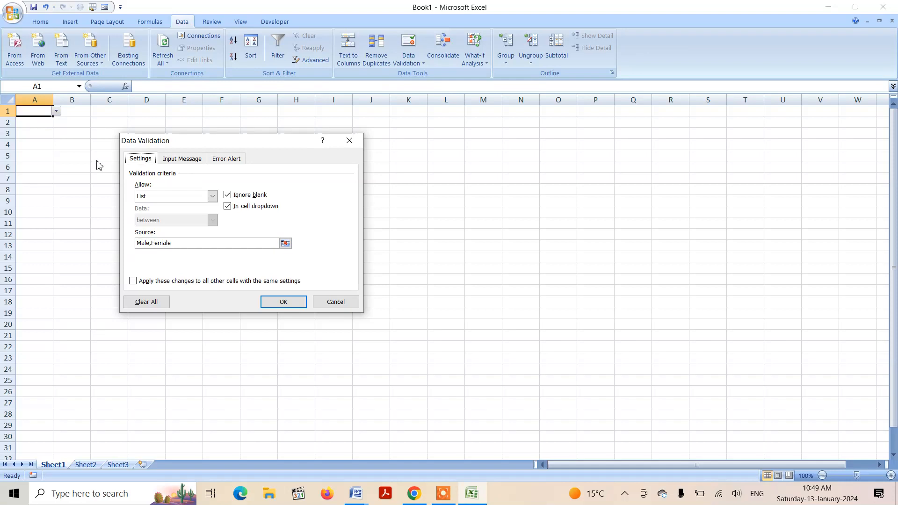
left_click(338, 302)
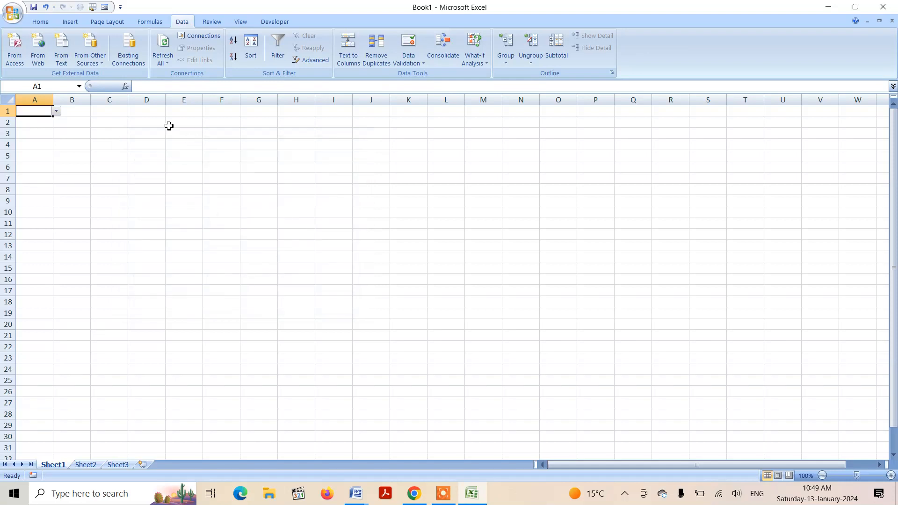
- Choose Male from the drop-down list in cell A1
left_click_drag(140, 110, 160, 290)
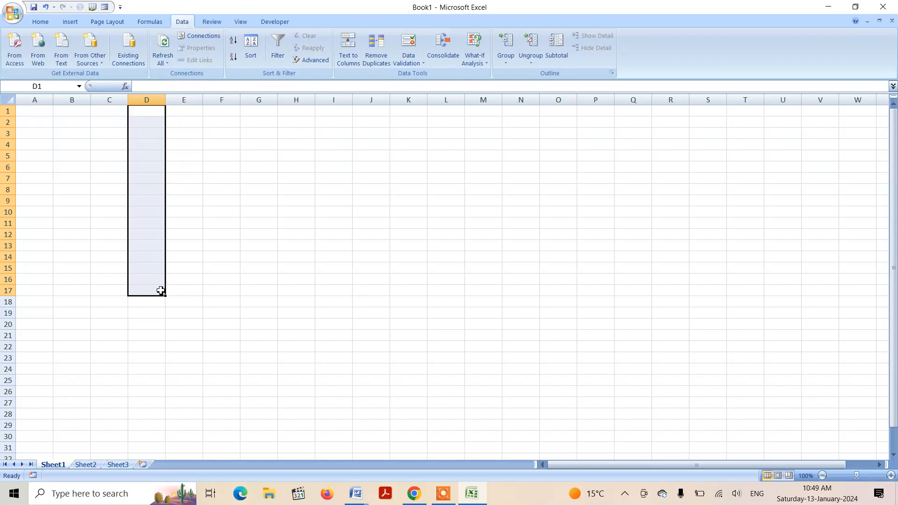
left_click(34, 111)
left_click(56, 111)
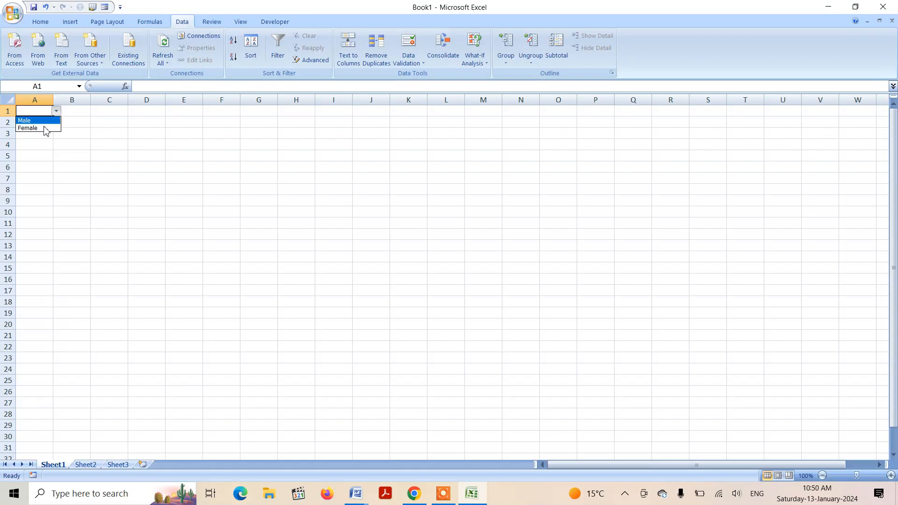
left_click(40, 120)
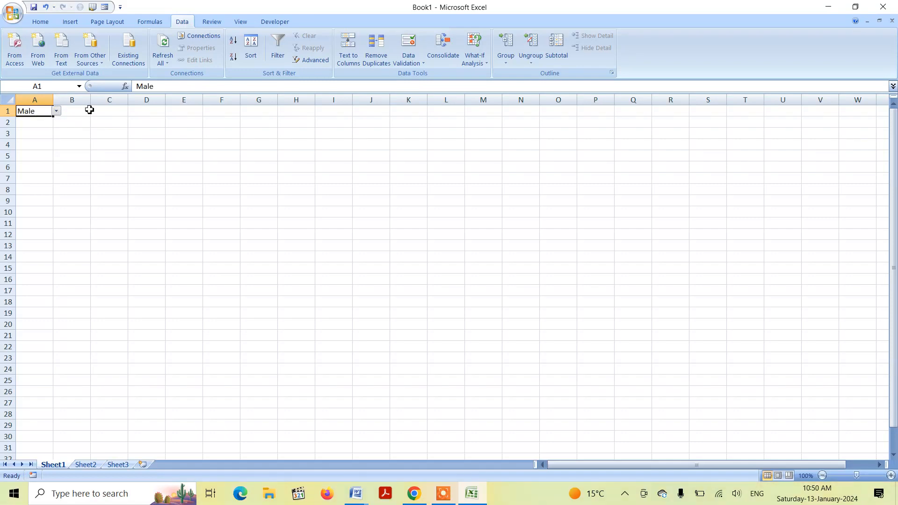
- Enter the formula =IF(A1="Male","8:00","5:00") in cell C1
left_click(104, 113)
type("=if")
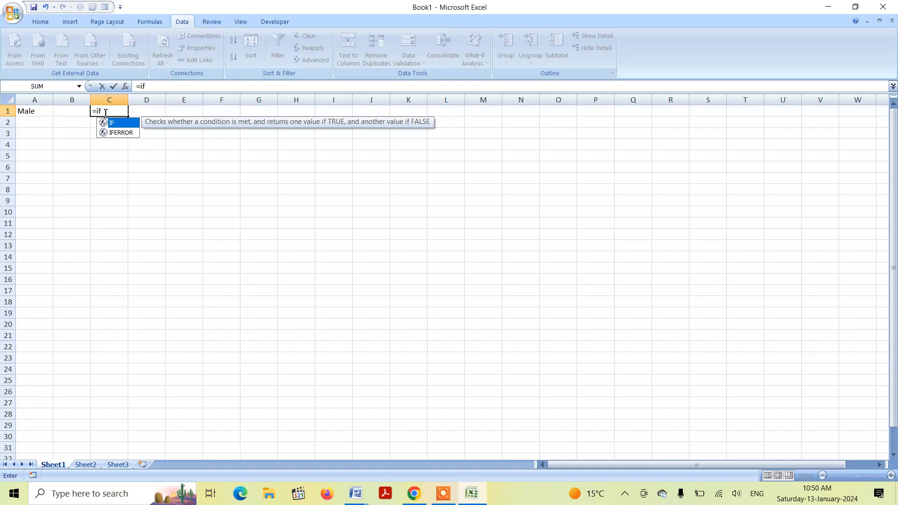
key("Tab")
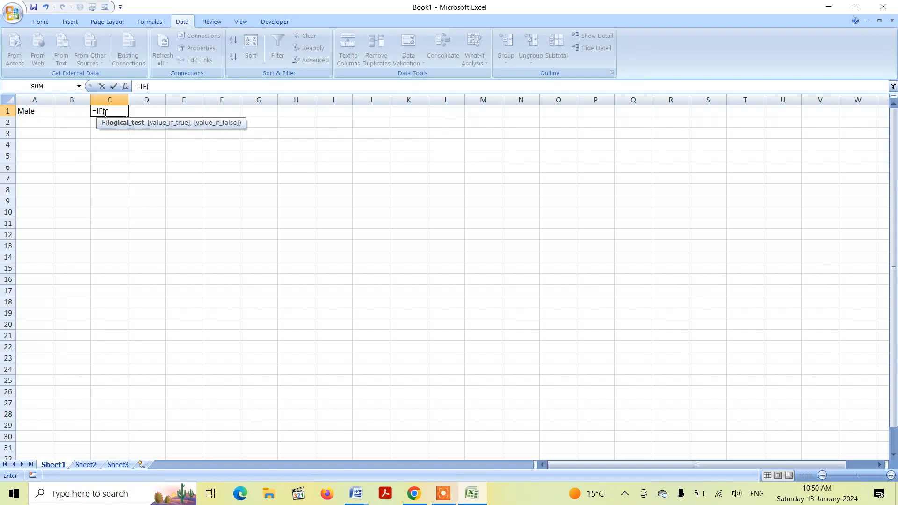
left_click(32, 116)
type("=\"Male")
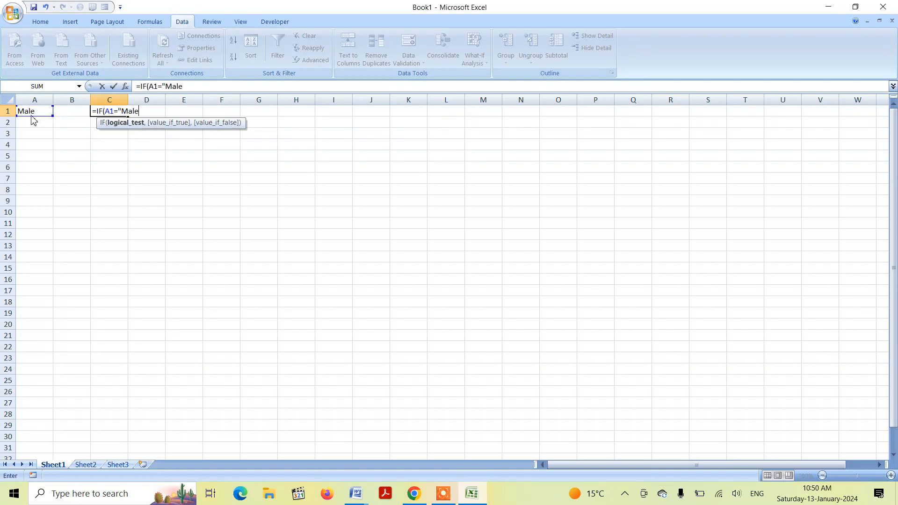
type(":")
type("\",")
type("\"8")
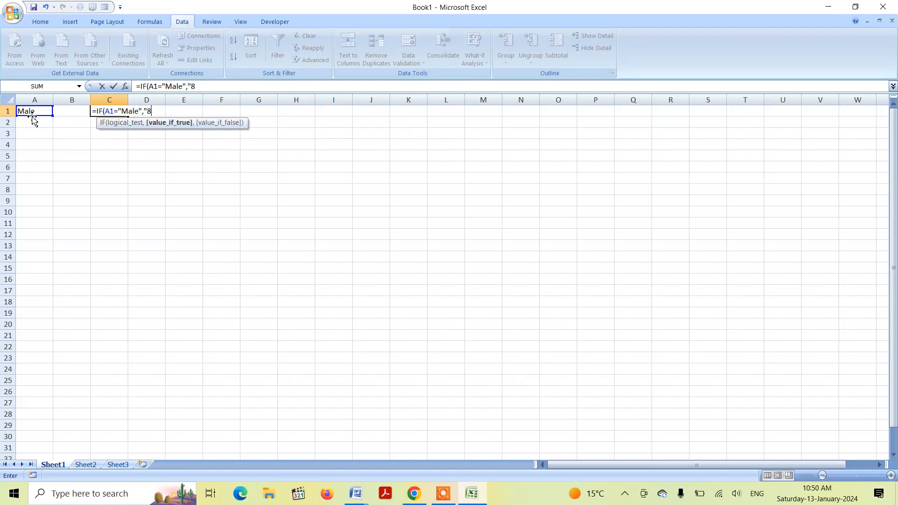
type(":00\",")
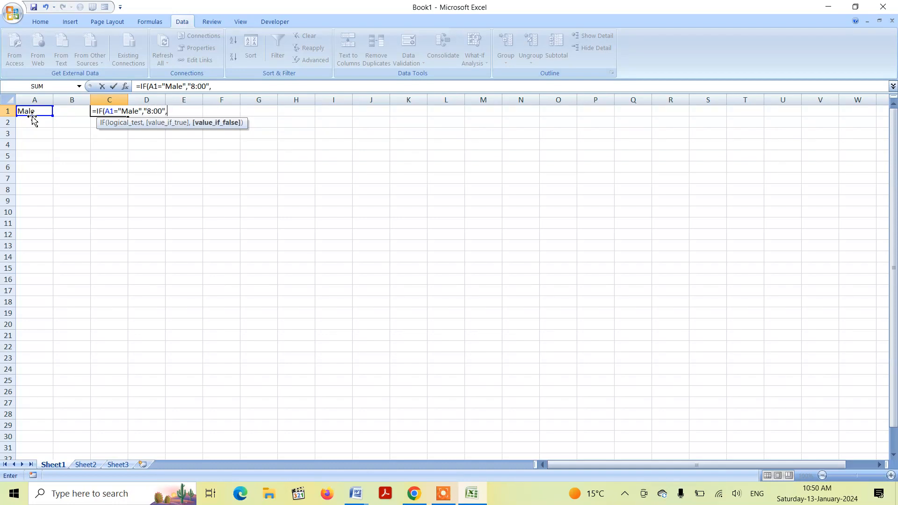
type("\"5:00\")")
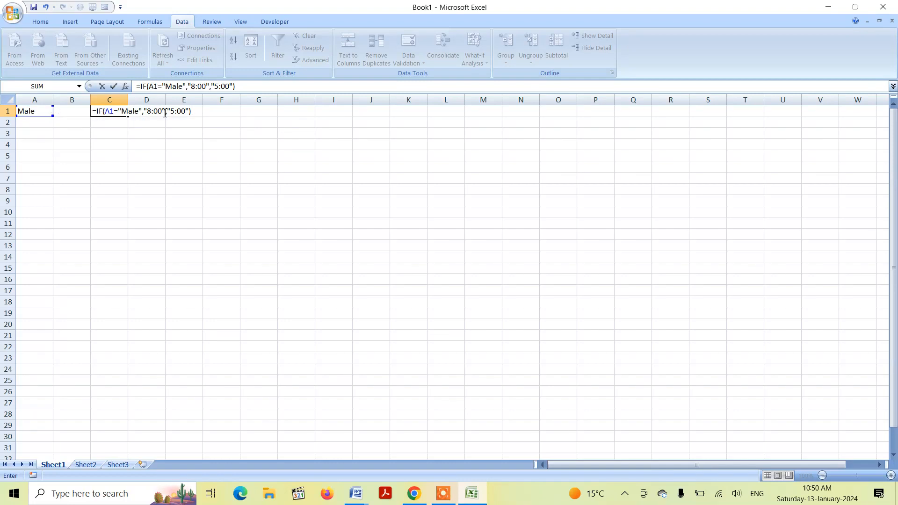
key("Return")
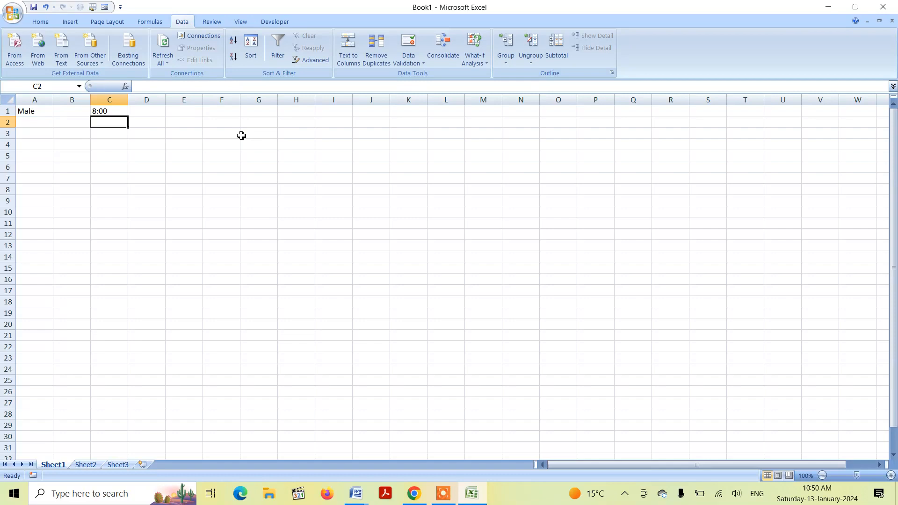
- Choose Female from the drop-down list in cell A2 and fill the C1 formula down to C2
left_click(29, 123)
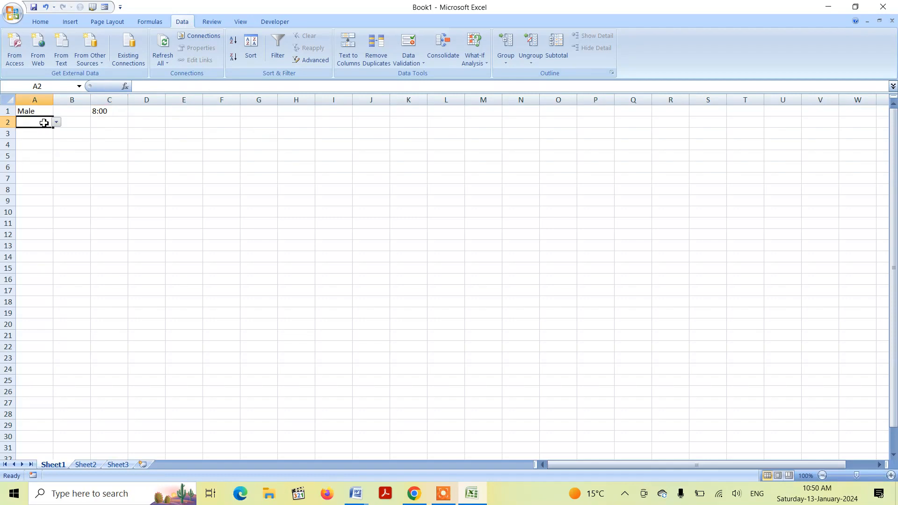
left_click(57, 123)
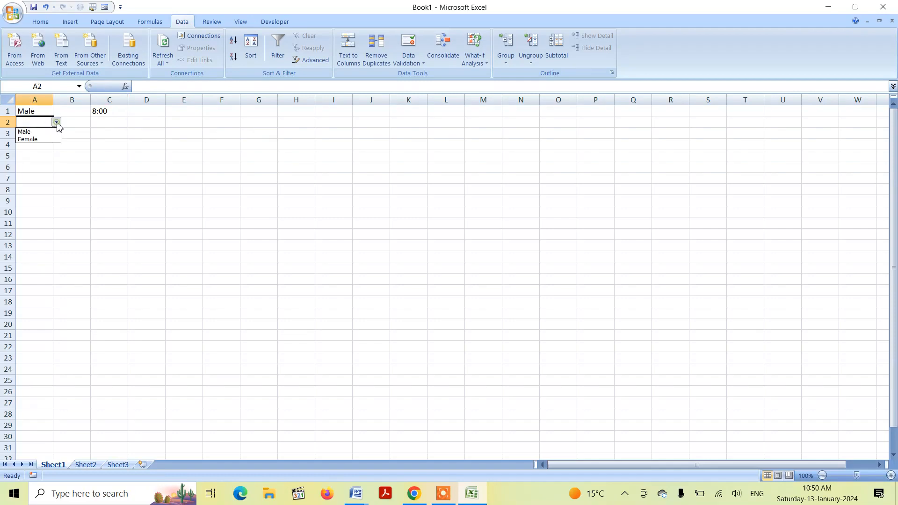
left_click(40, 140)
left_click(107, 113)
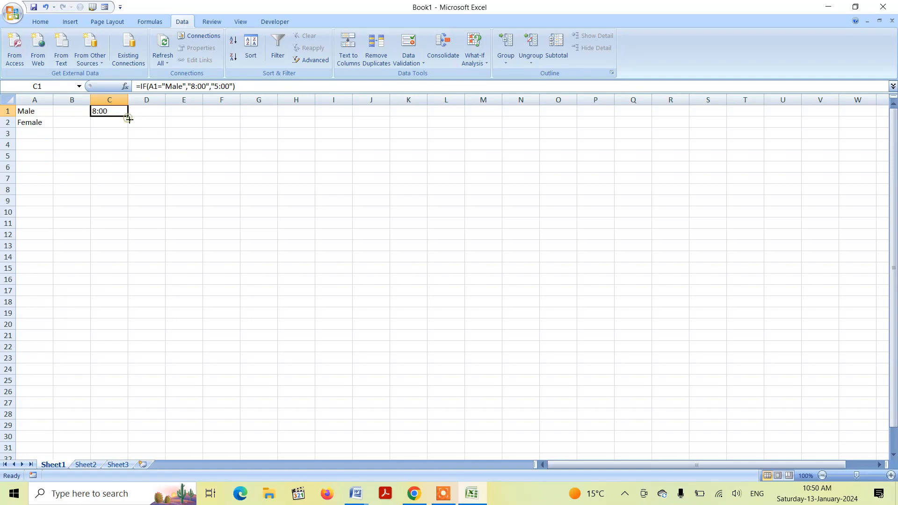
left_click_drag(130, 120, 129, 128)
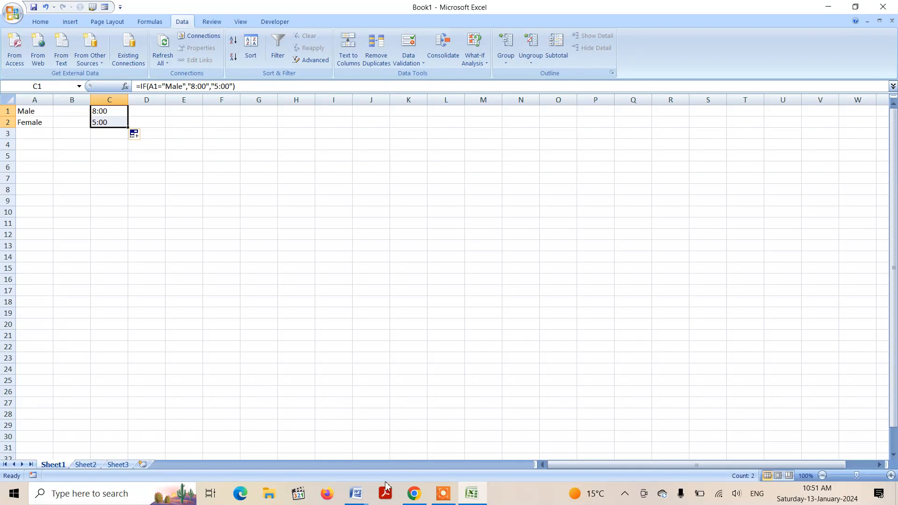
- Switch to Document2 in Microsoft Word and place the cursor below the gender table
left_click(356, 497)
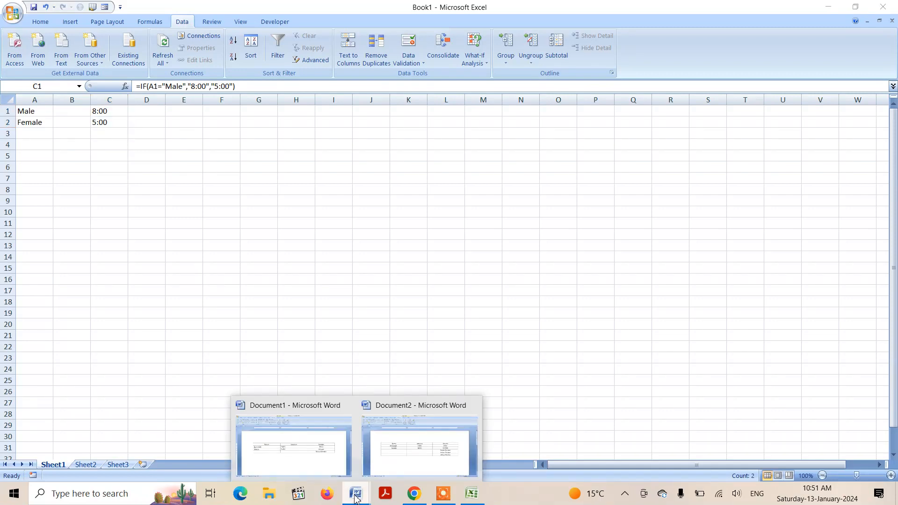
left_click(392, 457)
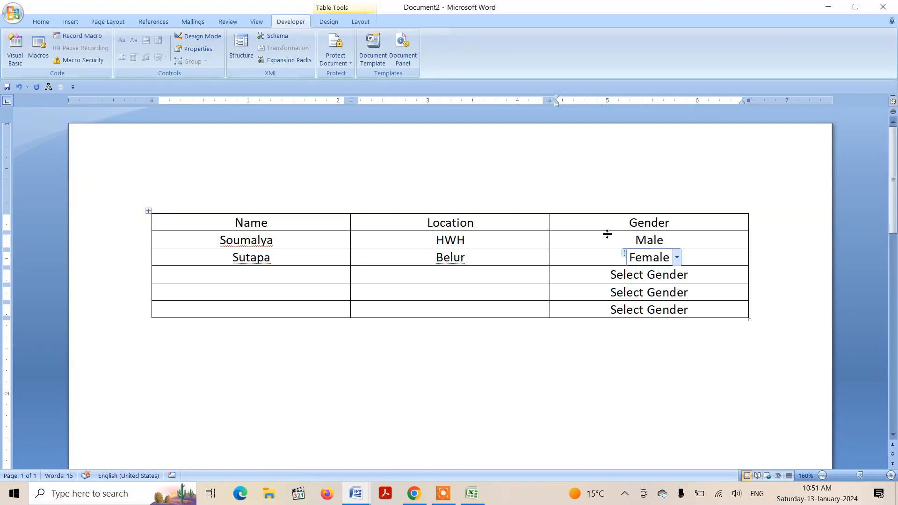
left_click(563, 337)
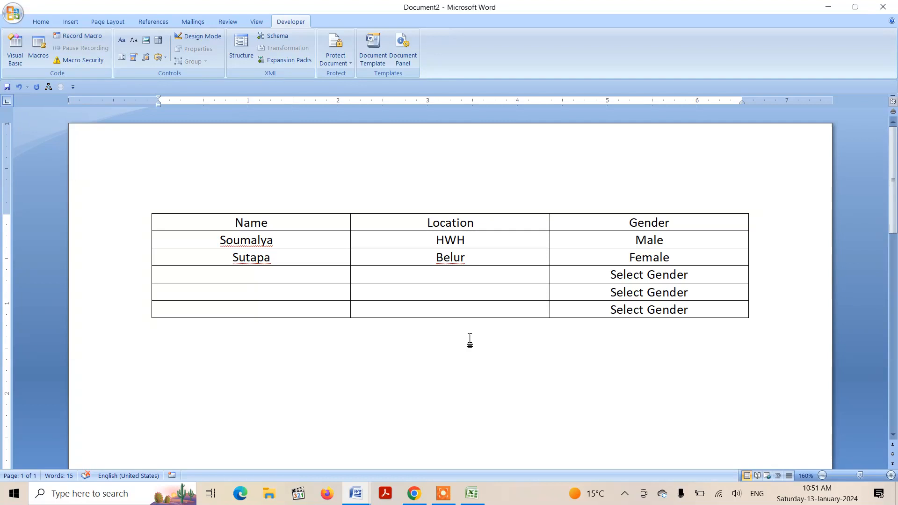
- Insert a table with three columns and four rows two blank lines below the existing table, and place the cursor in its first row's third cell
left_click(71, 25)
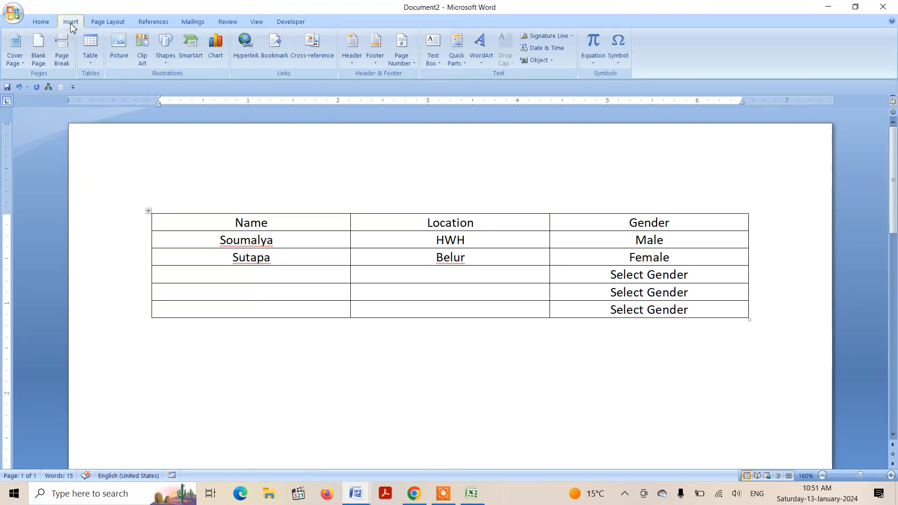
left_click(90, 55)
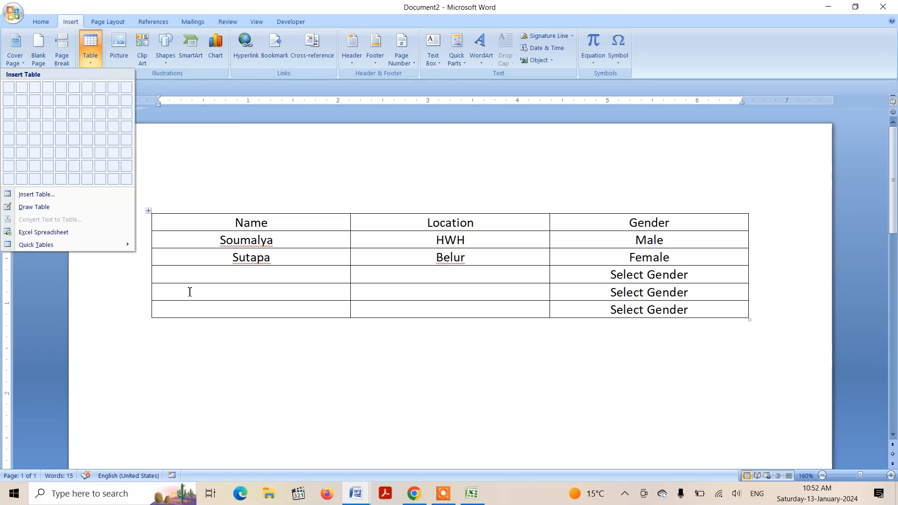
left_click(181, 327)
key("Return")
key("Return")
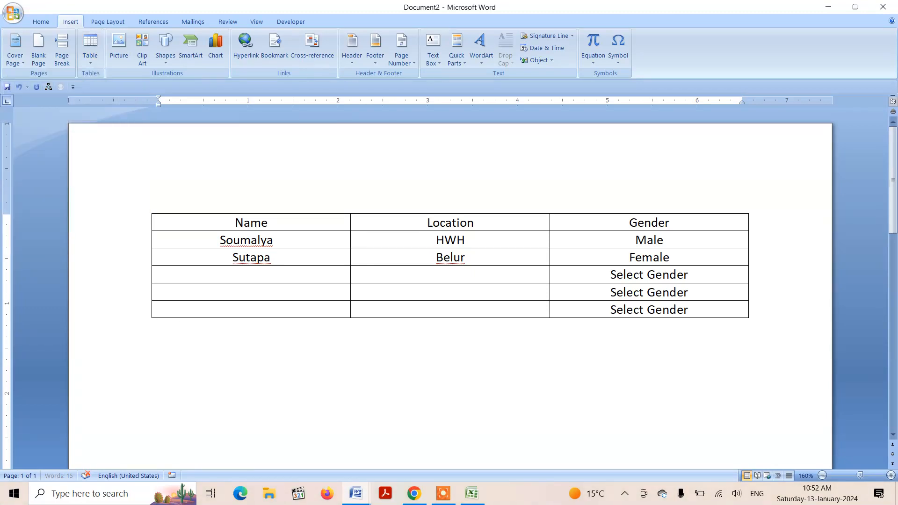
left_click(90, 62)
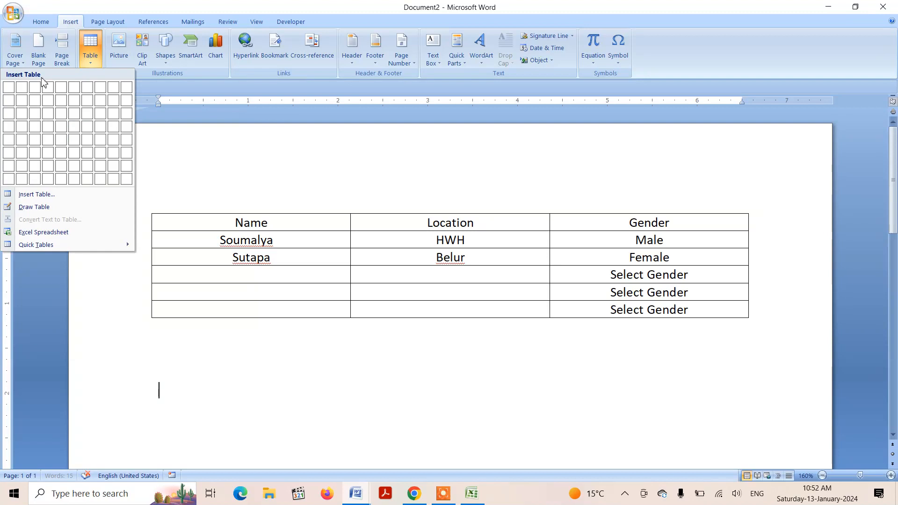
left_click(38, 135)
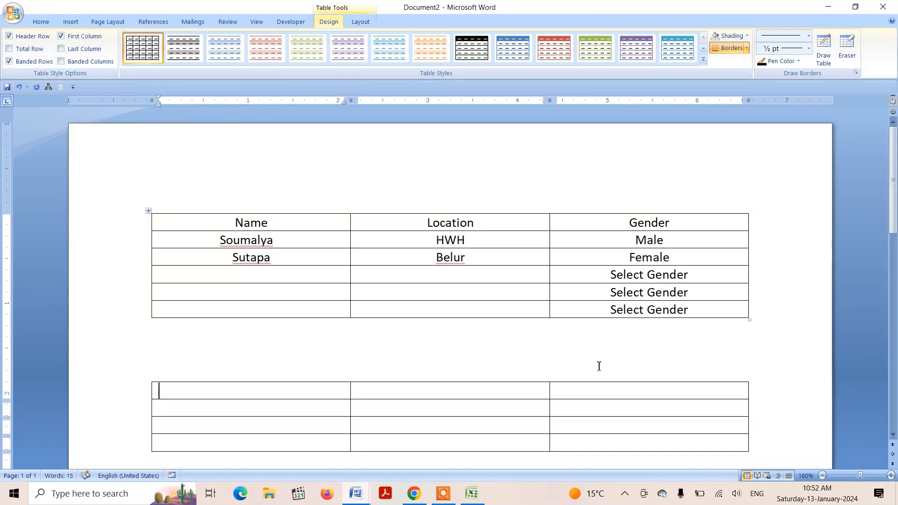
left_click(569, 393)
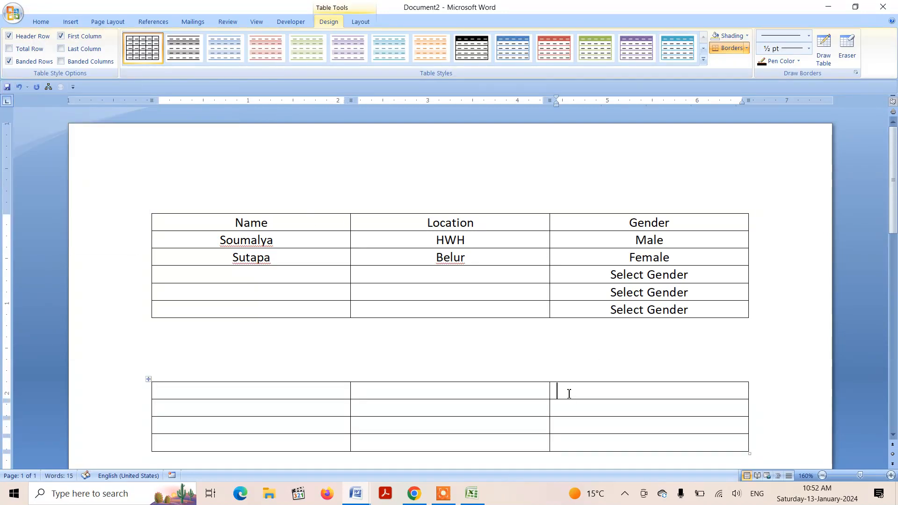
- Insert a drop-down list content control in the lower table's first row, third cell
left_click(296, 21)
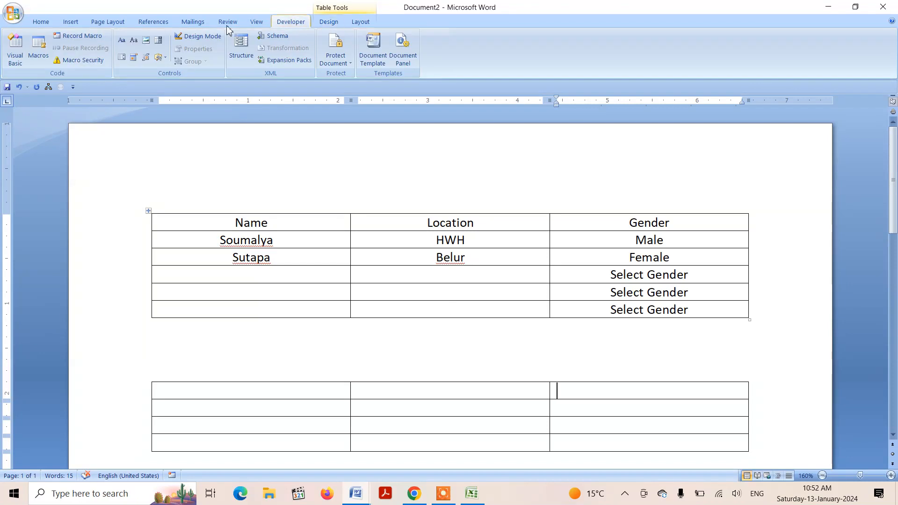
left_click(123, 59)
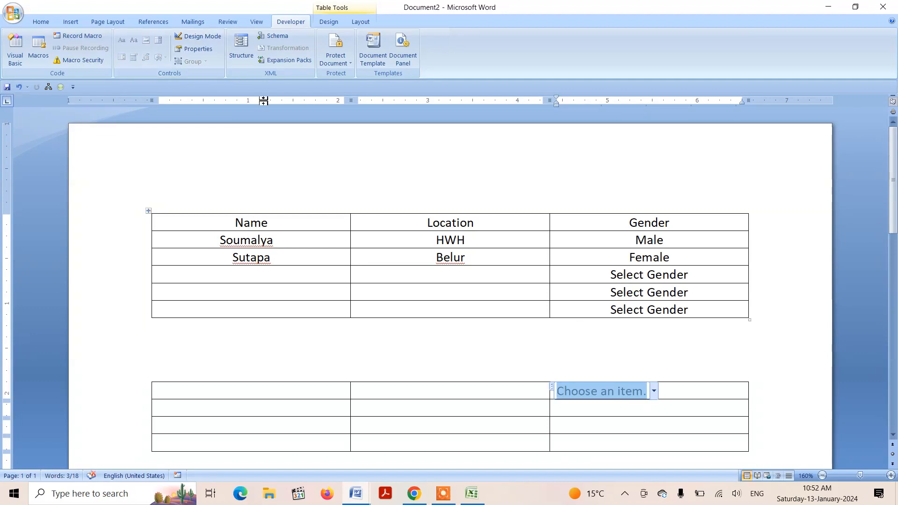
- View the new drop-down control's properties without changing them, and turn on Design Mode
left_click(200, 49)
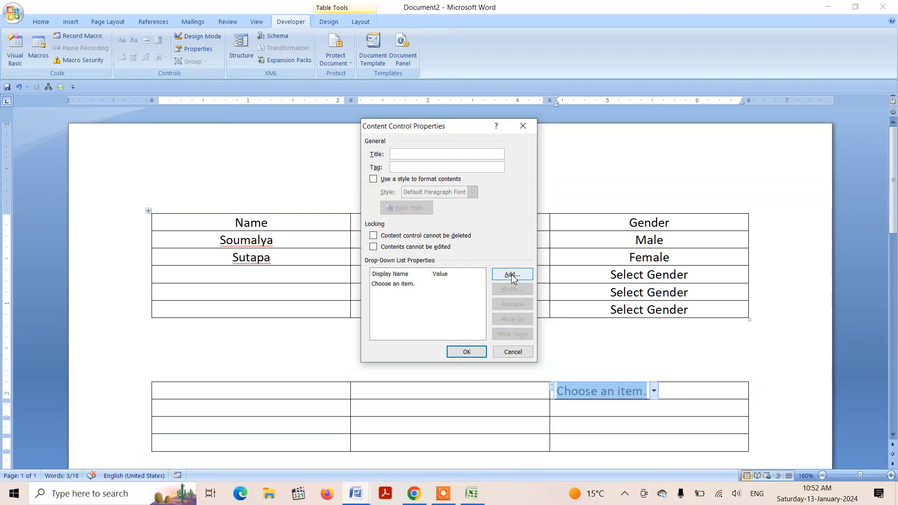
left_click(512, 352)
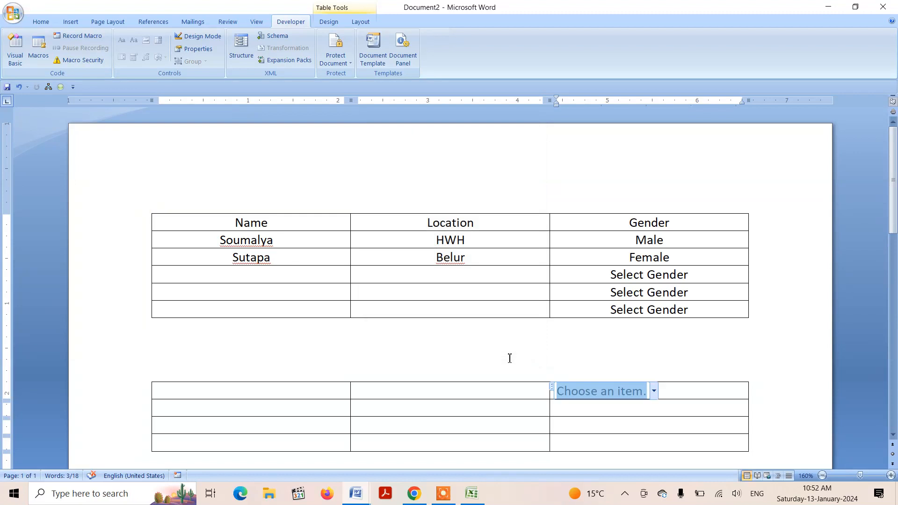
left_click(198, 37)
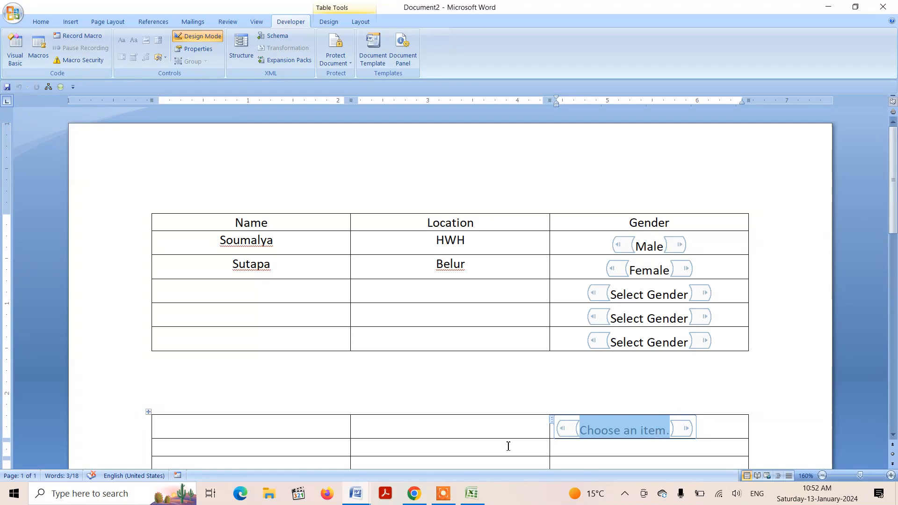
mouse_move(444, 499)
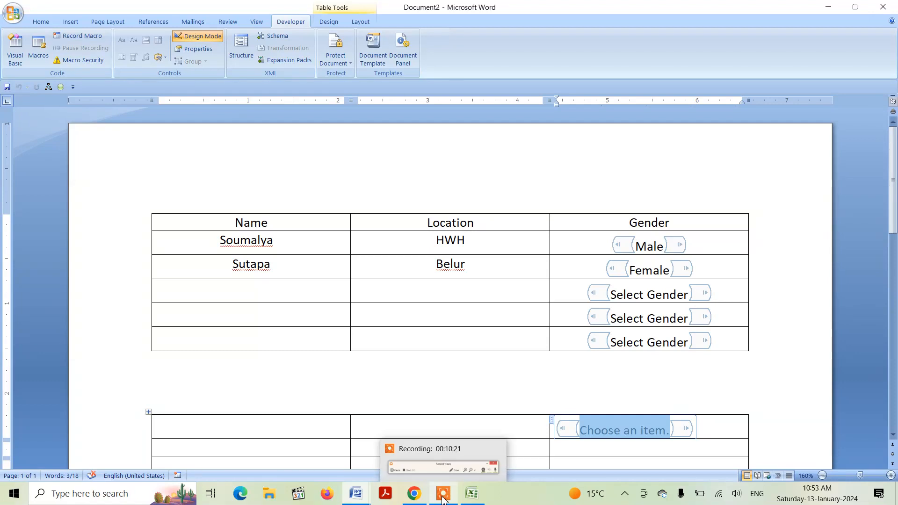
left_click(446, 455)
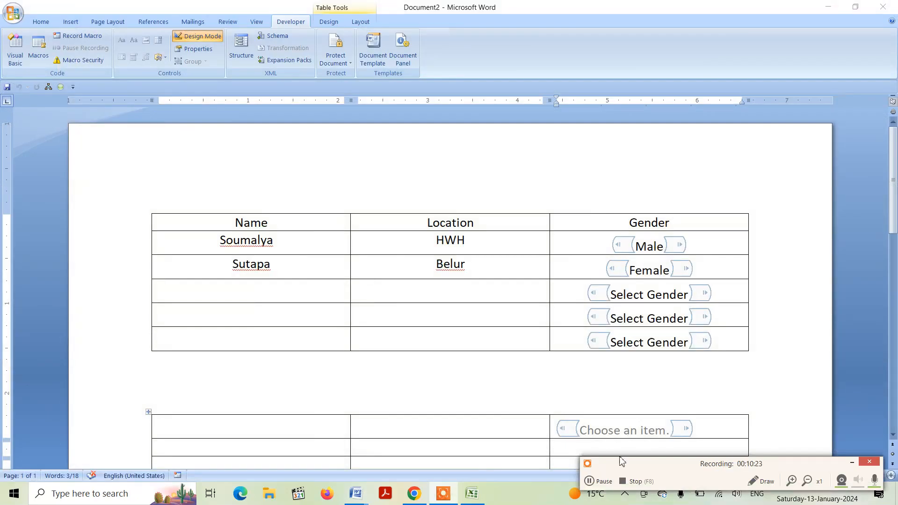